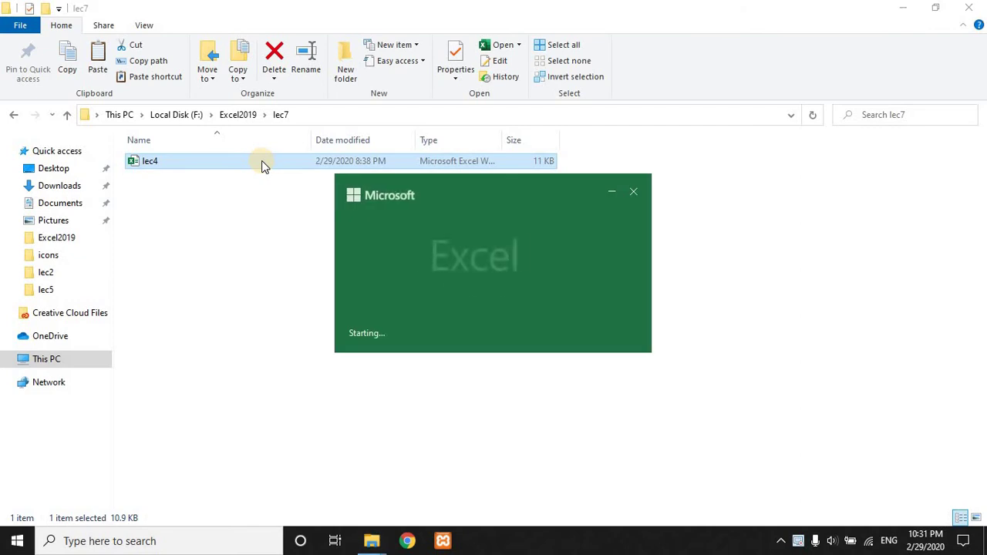
Delete all three conditional formatting rules applied to the Salary column and close the rules manager
{"action": "left_click", "coordinate": [811, 100]}
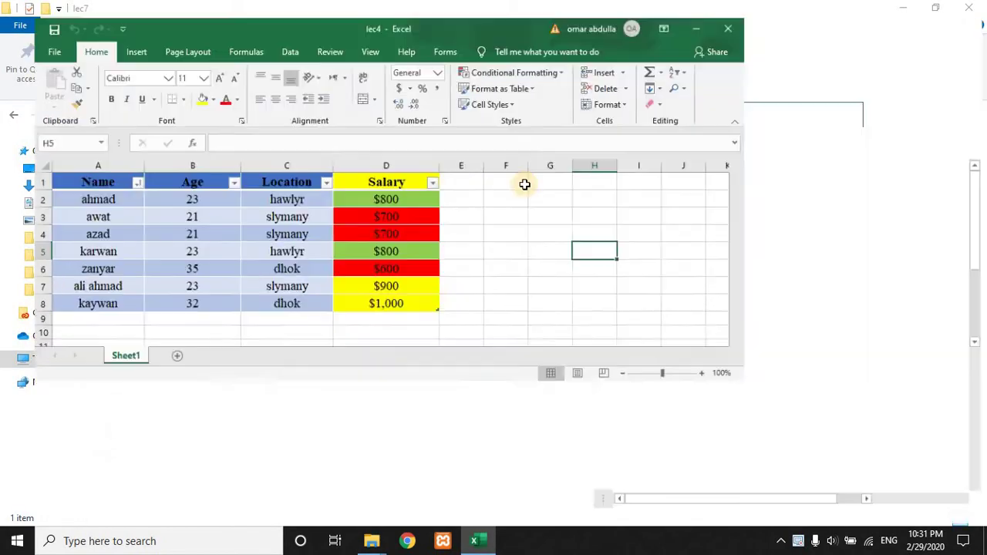
{"action": "left_click", "coordinate": [366, 154]}
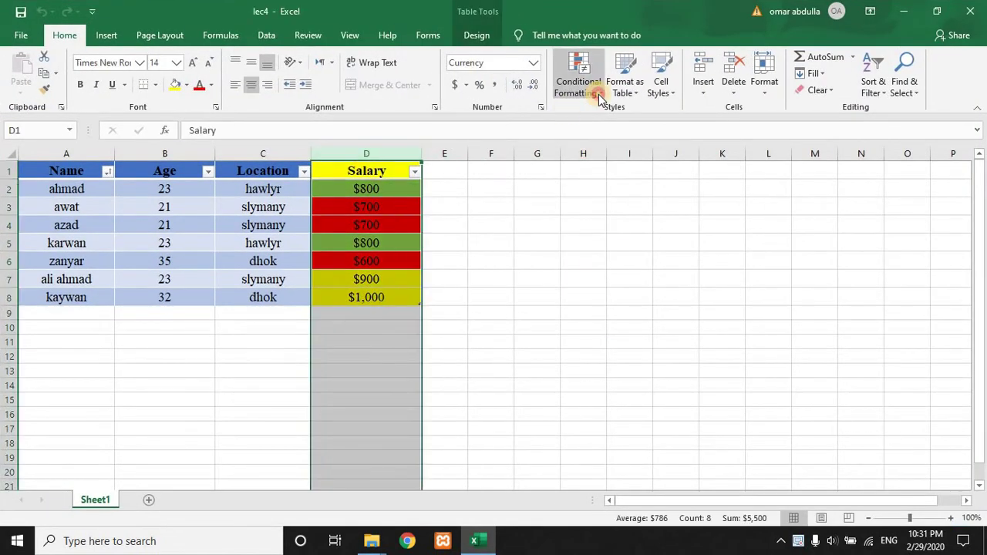
{"action": "left_click", "coordinate": [577, 85]}
{"action": "left_click", "coordinate": [583, 304]}
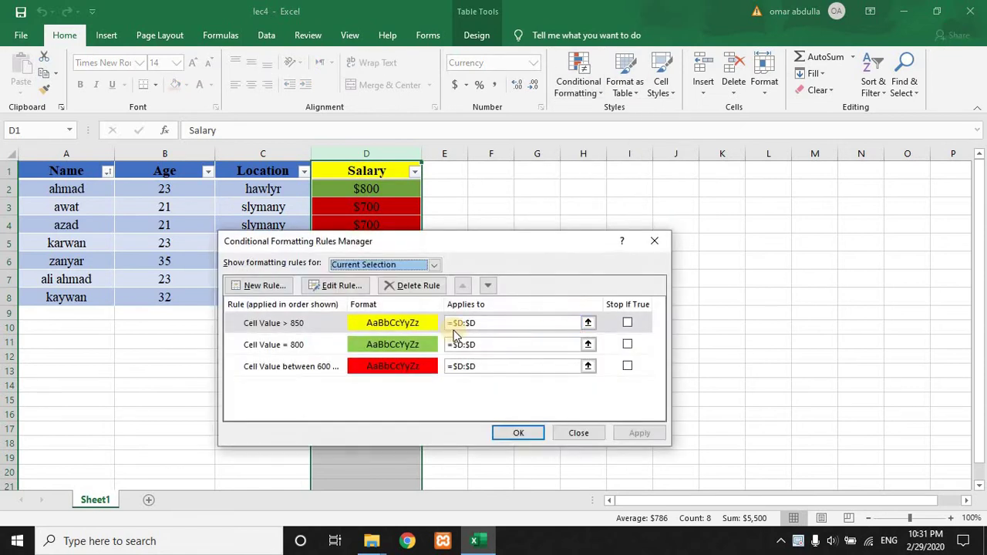
{"action": "left_click", "coordinate": [388, 287]}
{"action": "left_click", "coordinate": [389, 287]}
{"action": "left_click", "coordinate": [388, 287]}
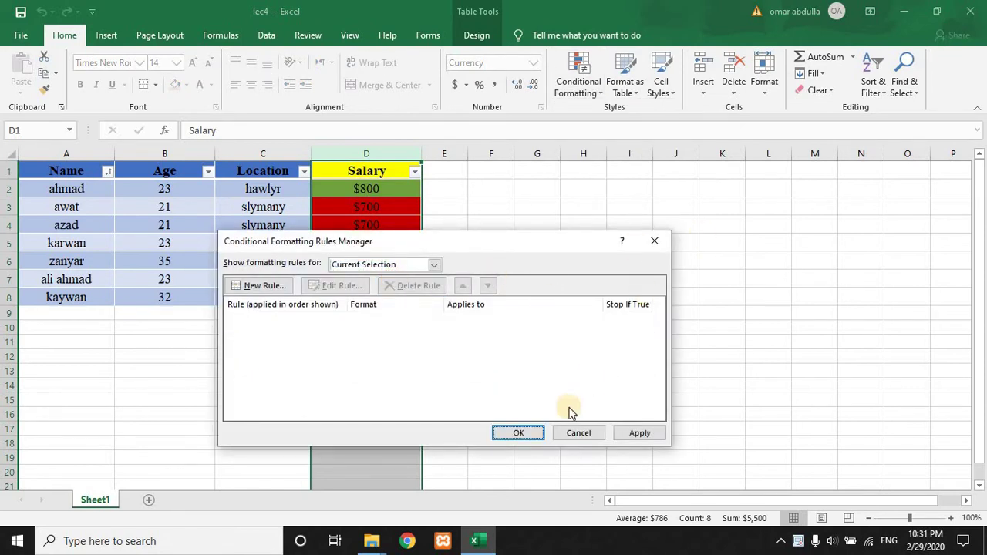
{"action": "left_click", "coordinate": [529, 436]}
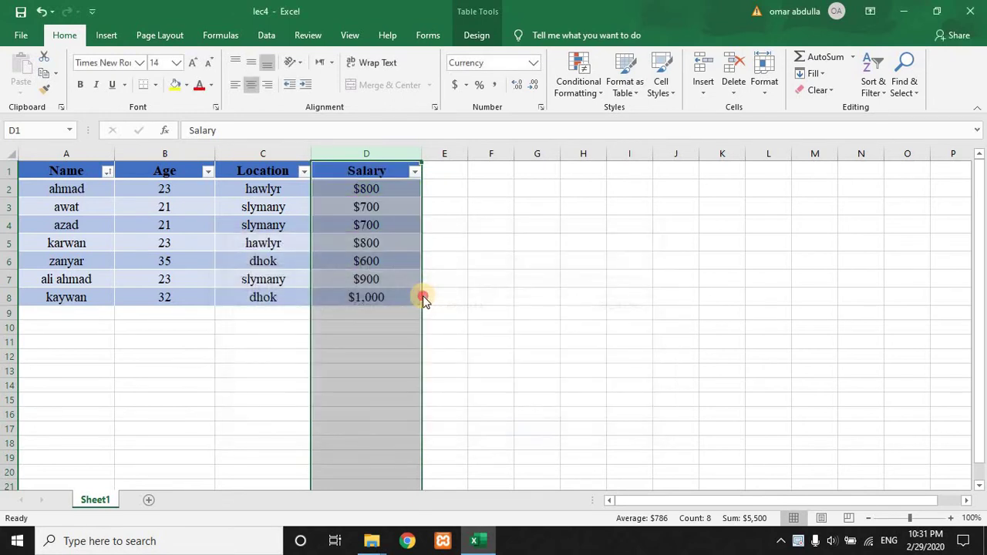
{"action": "left_click", "coordinate": [355, 319]}
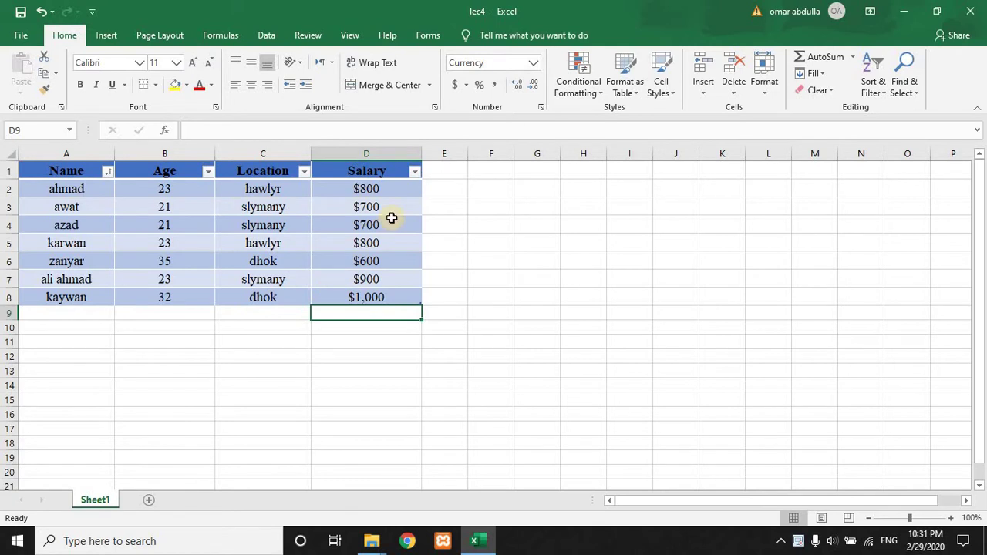
Examine the individual amounts in the Salary column from D2 to D8
{"action": "left_click", "coordinate": [366, 190]}
{"action": "left_click", "coordinate": [367, 206]}
{"action": "left_click", "coordinate": [368, 225]}
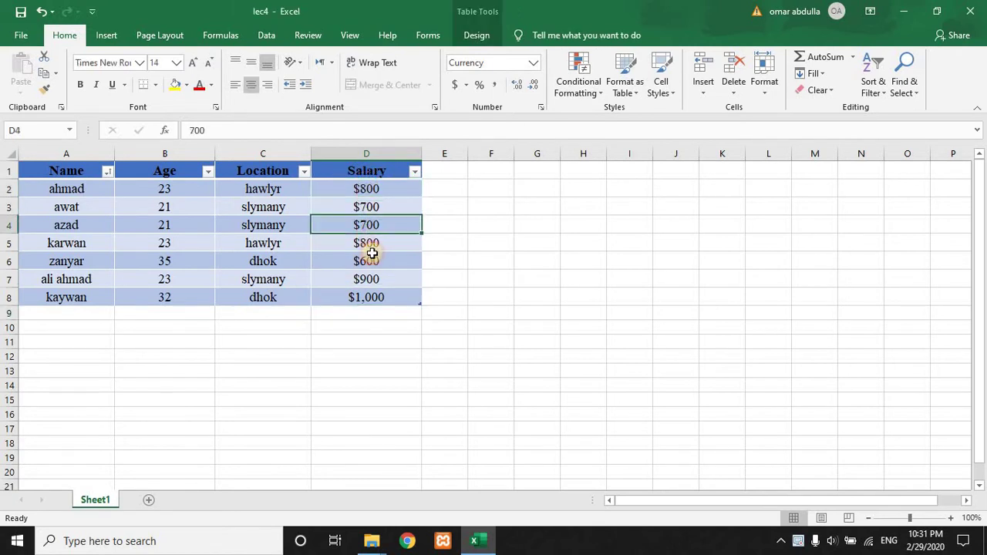
{"action": "left_click", "coordinate": [372, 255]}
{"action": "left_click", "coordinate": [370, 279]}
{"action": "left_click", "coordinate": [370, 294]}
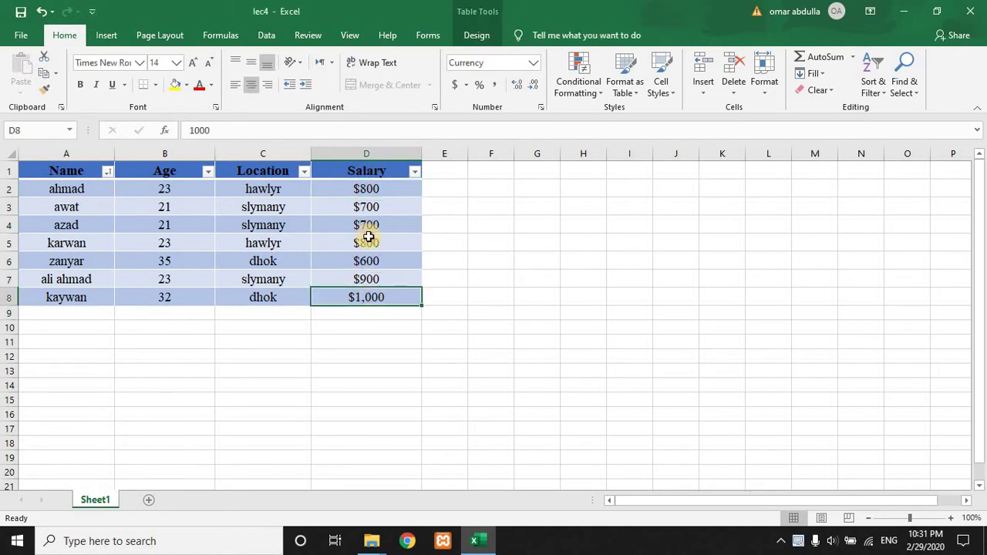
{"action": "left_click", "coordinate": [368, 239]}
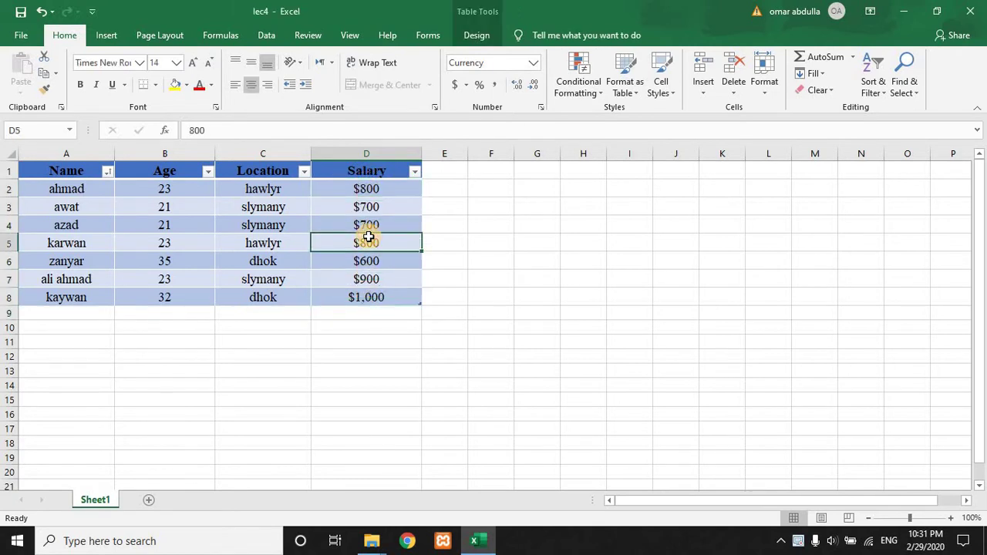
{"action": "left_click", "coordinate": [380, 172]}
{"action": "left_click", "coordinate": [378, 192]}
{"action": "left_click", "coordinate": [375, 225]}
{"action": "left_click", "coordinate": [374, 298]}
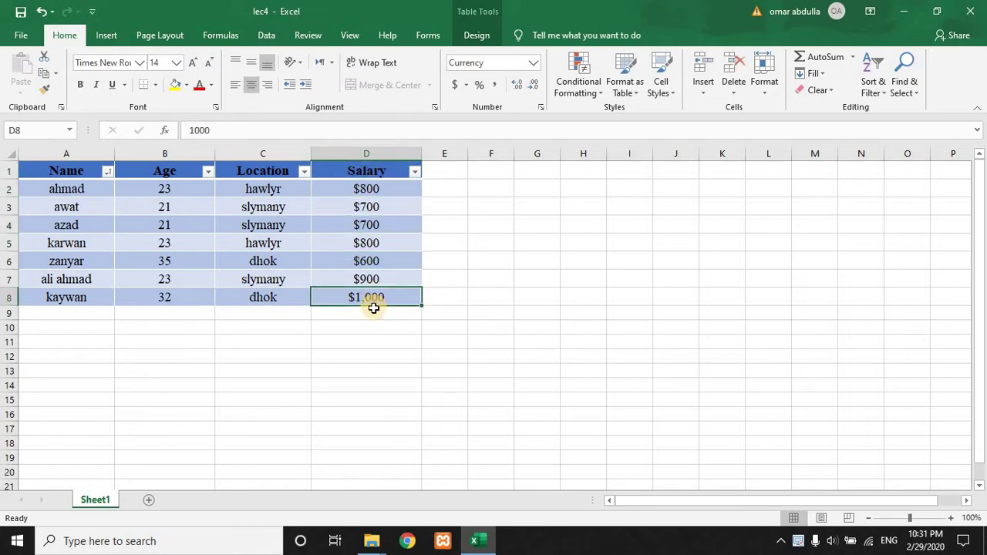
{"action": "left_click", "coordinate": [373, 310]}
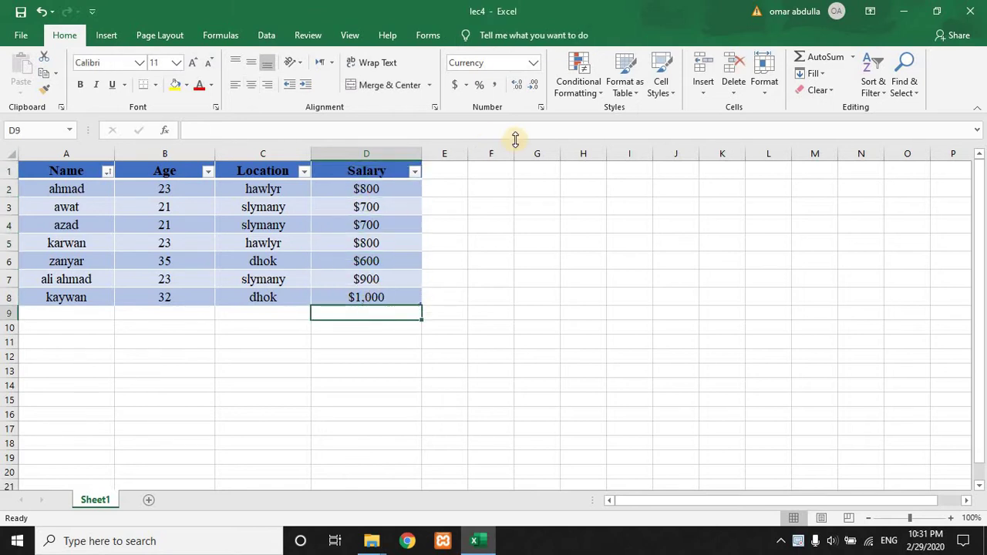
Enter the label "Total Salary" in cell F1 and widen columns F and G
{"action": "left_click_drag", "start_coordinate": [513, 153], "coordinate": [553, 154]}
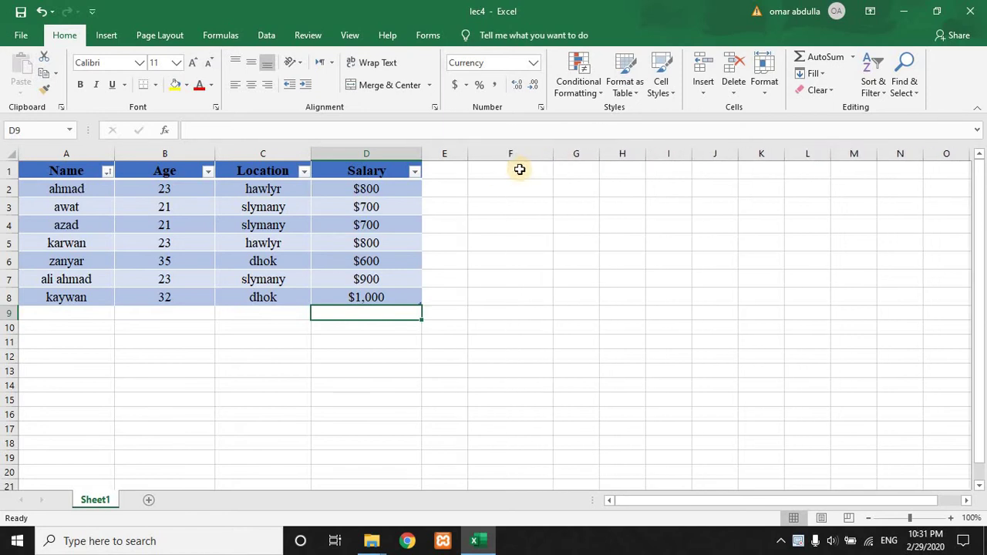
{"action": "left_click", "coordinate": [527, 173]}
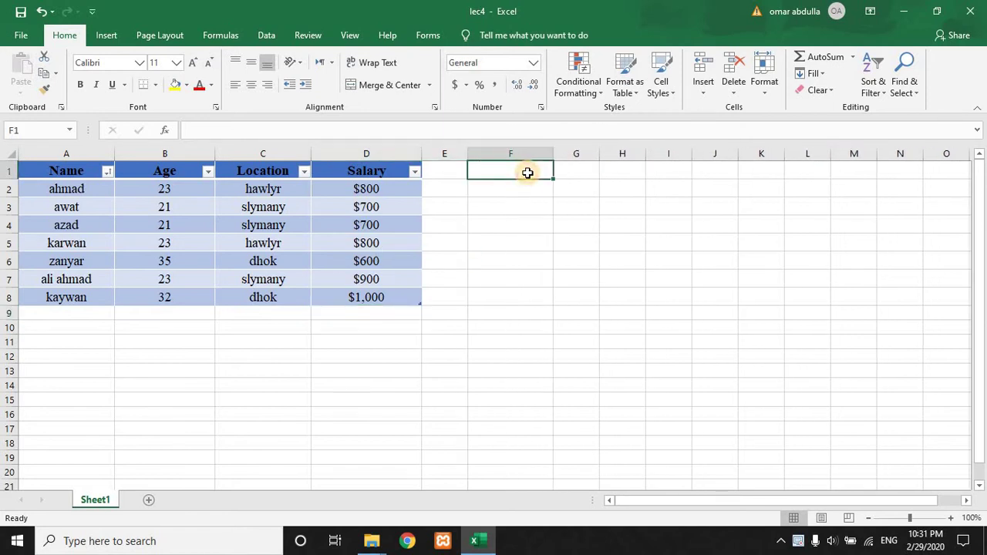
{"action": "type", "text": "Total Salary"}
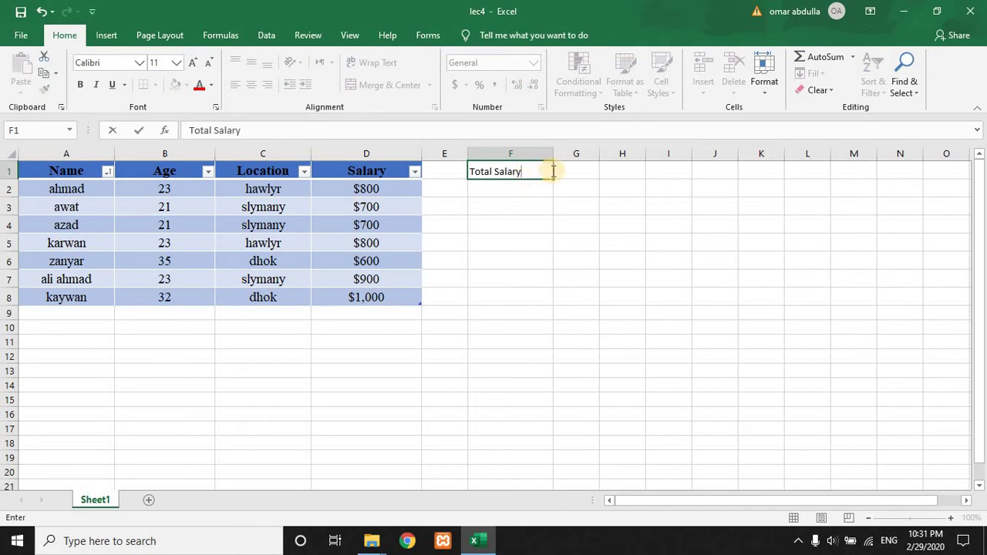
{"action": "left_click", "coordinate": [590, 170]}
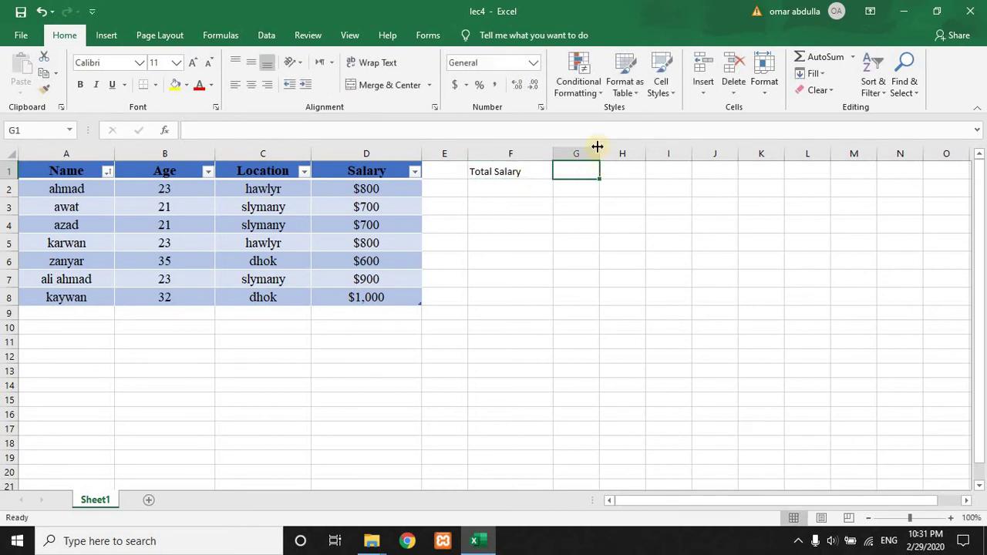
{"action": "left_click_drag", "start_coordinate": [598, 147], "coordinate": [627, 147]}
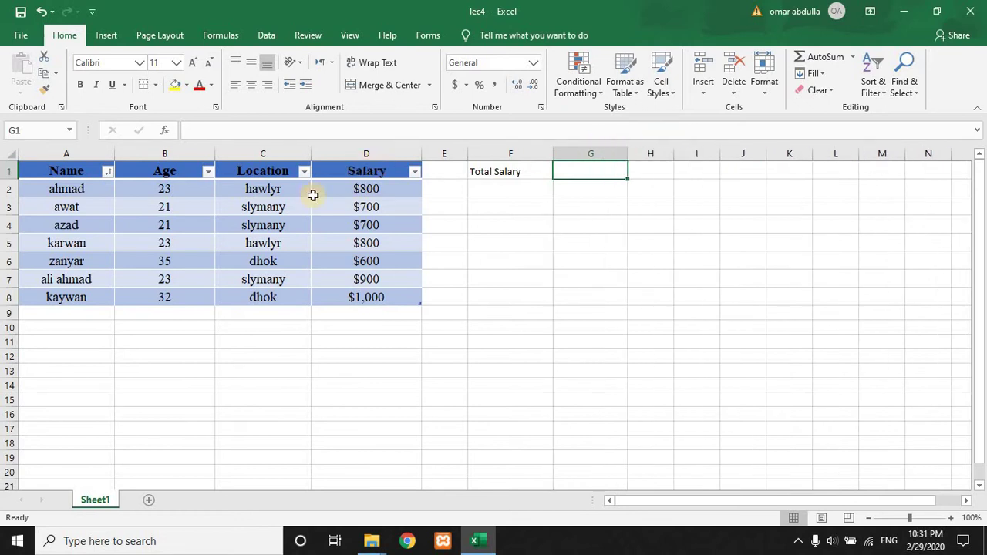
{"action": "left_click", "coordinate": [347, 189]}
{"action": "left_click", "coordinate": [349, 227]}
{"action": "left_click", "coordinate": [359, 278]}
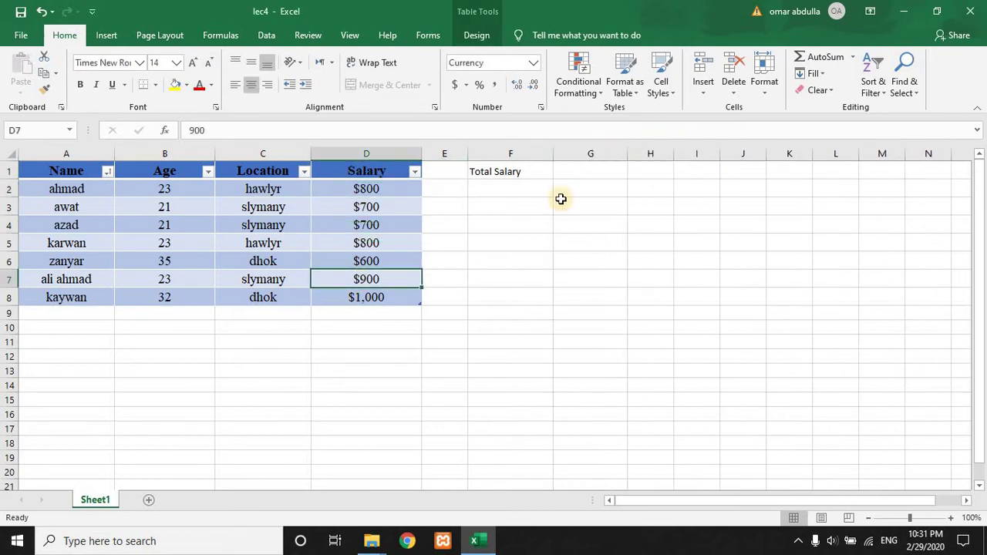
{"action": "left_click", "coordinate": [578, 171]}
Format the label in F1 as Times New Roman, size 14, centred horizontally
{"action": "left_click", "coordinate": [507, 170]}
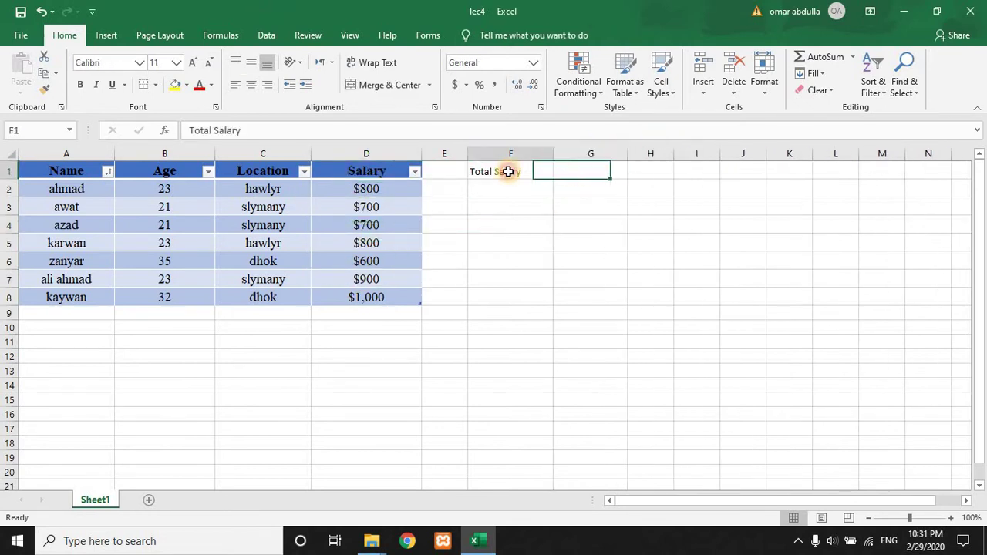
{"action": "left_click", "coordinate": [204, 87]}
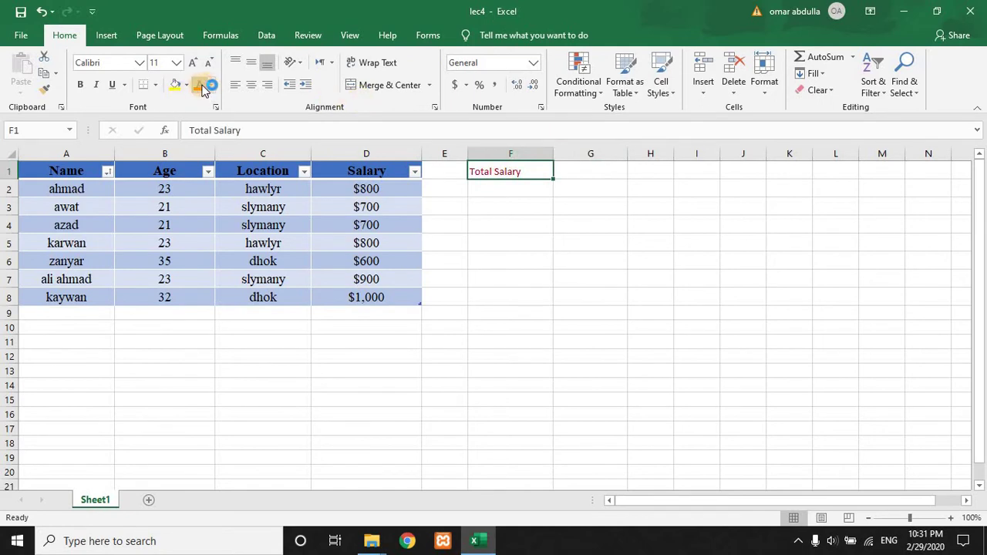
{"action": "left_click", "coordinate": [186, 85]}
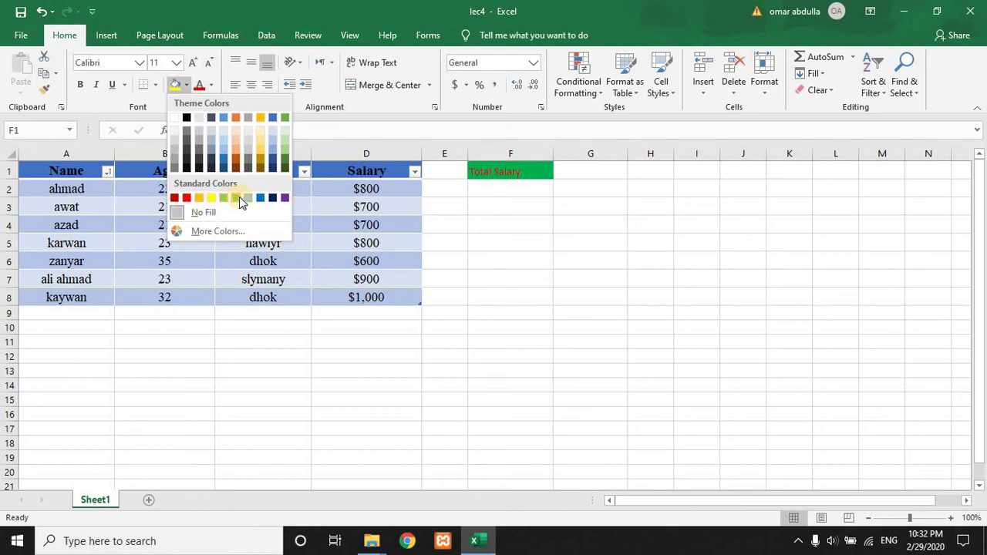
{"action": "left_click", "coordinate": [103, 65]}
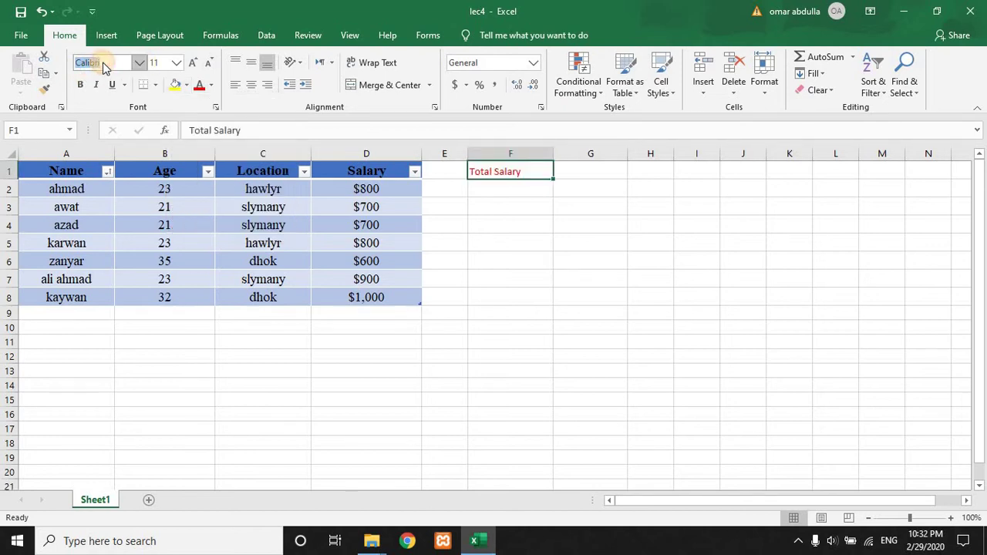
{"action": "left_click", "coordinate": [176, 62]}
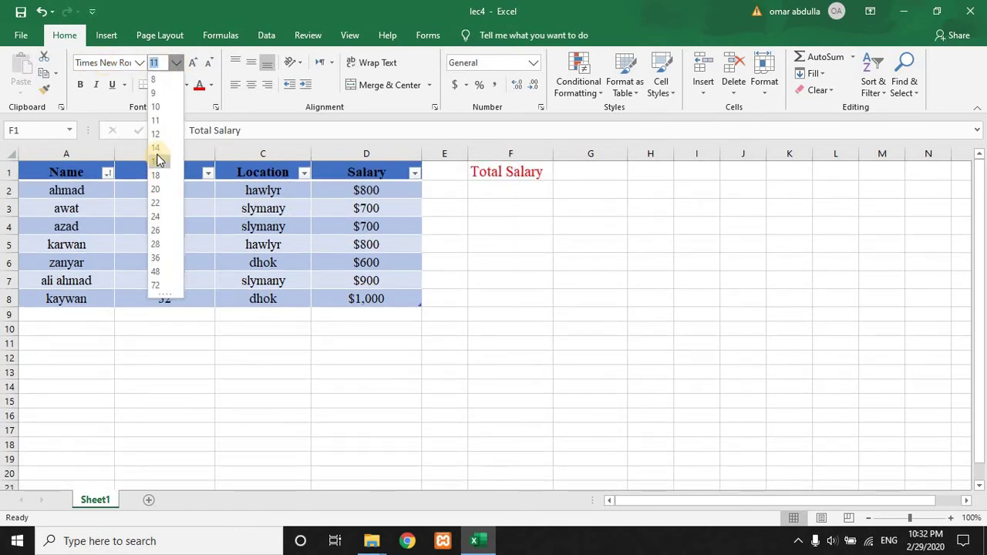
{"action": "left_click", "coordinate": [156, 147]}
{"action": "left_click", "coordinate": [250, 86]}
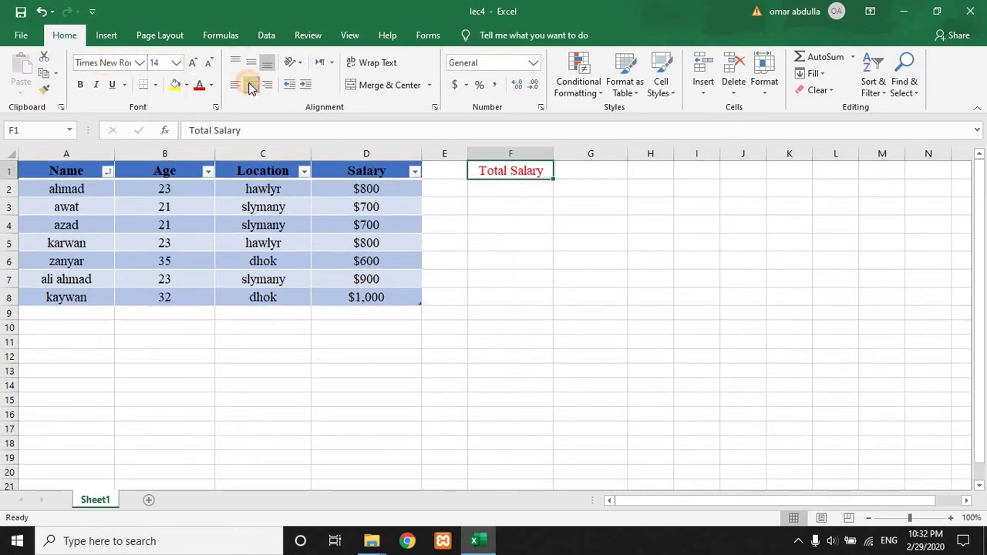
Set the label in F1 to the automatic black font colour with a yellow fill
{"action": "left_click", "coordinate": [211, 85]}
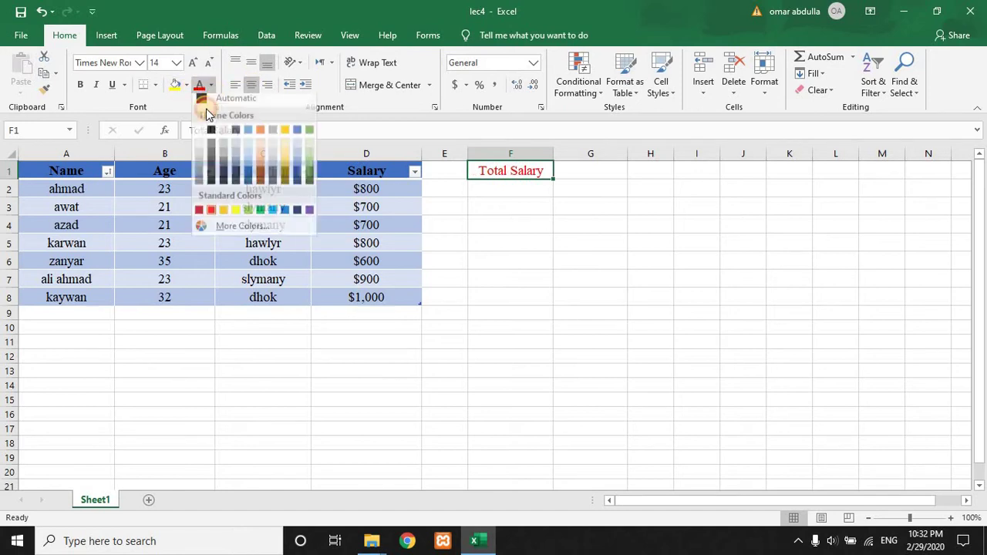
{"action": "left_click", "coordinate": [202, 101]}
{"action": "left_click", "coordinate": [186, 86]}
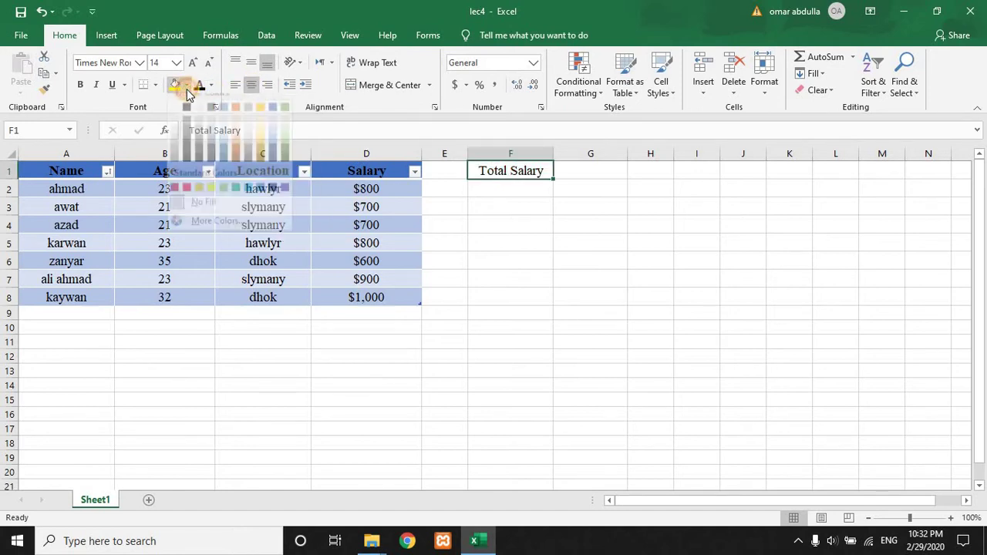
{"action": "left_click", "coordinate": [214, 199]}
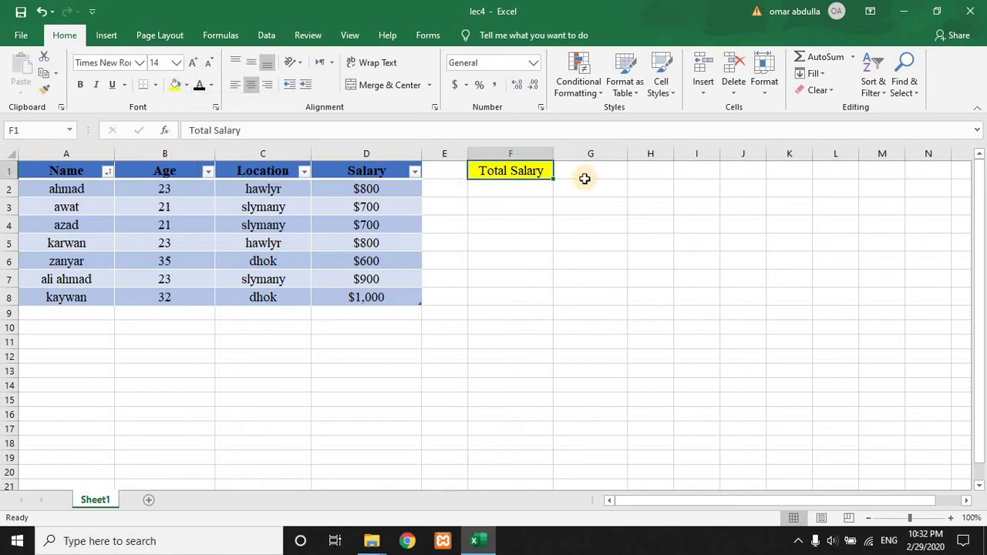
Widen column G slightly more and insert a Sum function in G1
{"action": "left_click", "coordinate": [580, 174]}
{"action": "left_click_drag", "start_coordinate": [629, 157], "coordinate": [647, 153]}
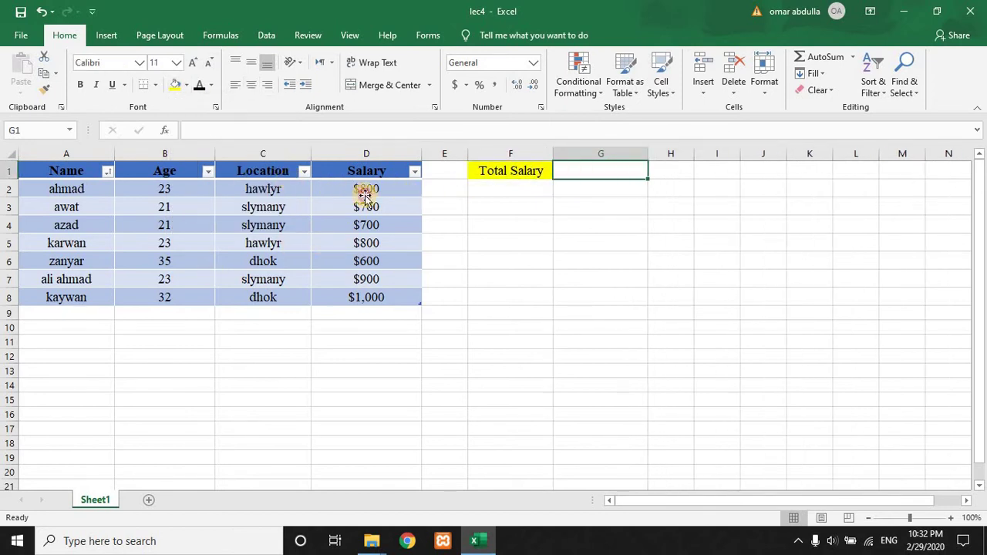
{"action": "left_click", "coordinate": [366, 224]}
{"action": "left_click_drag", "start_coordinate": [366, 260], "coordinate": [366, 279]}
{"action": "left_click", "coordinate": [582, 169]}
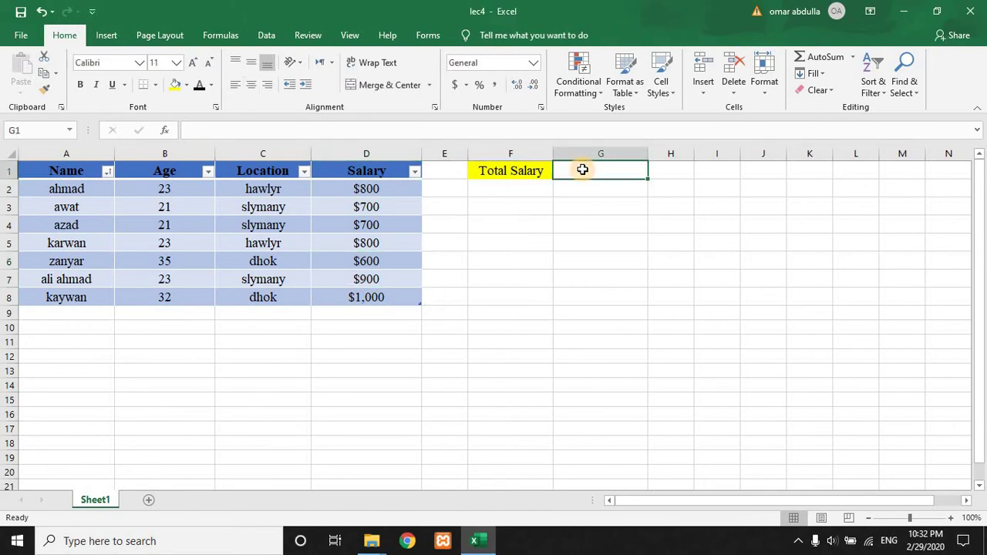
{"action": "left_click", "coordinate": [852, 57]}
{"action": "left_click", "coordinate": [838, 74]}
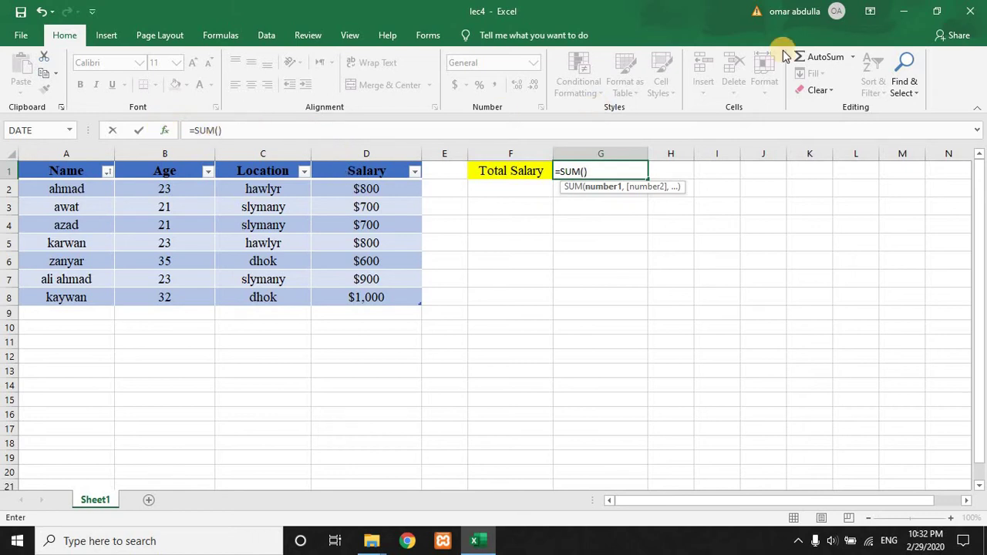
{"action": "left_click", "coordinate": [853, 57]}
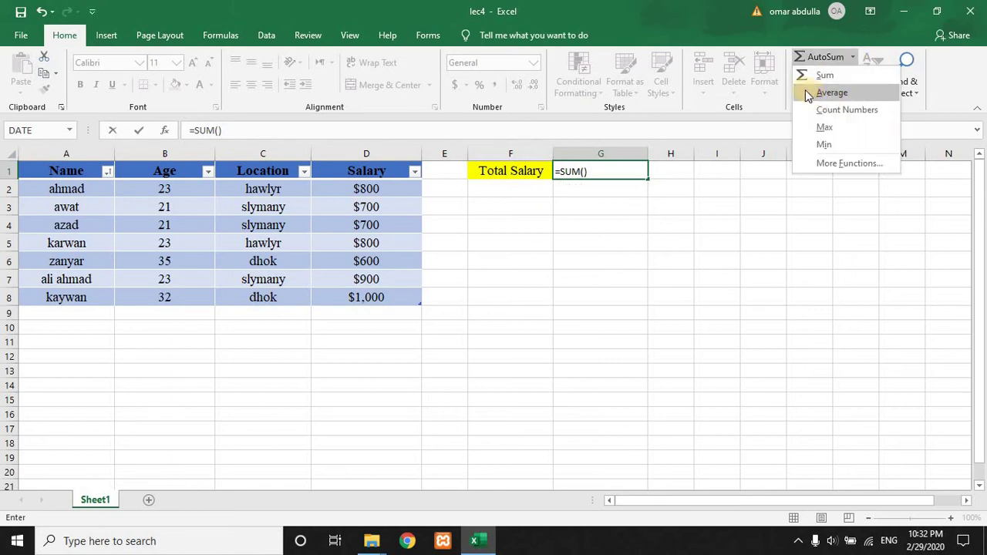
{"action": "left_click", "coordinate": [369, 155]}
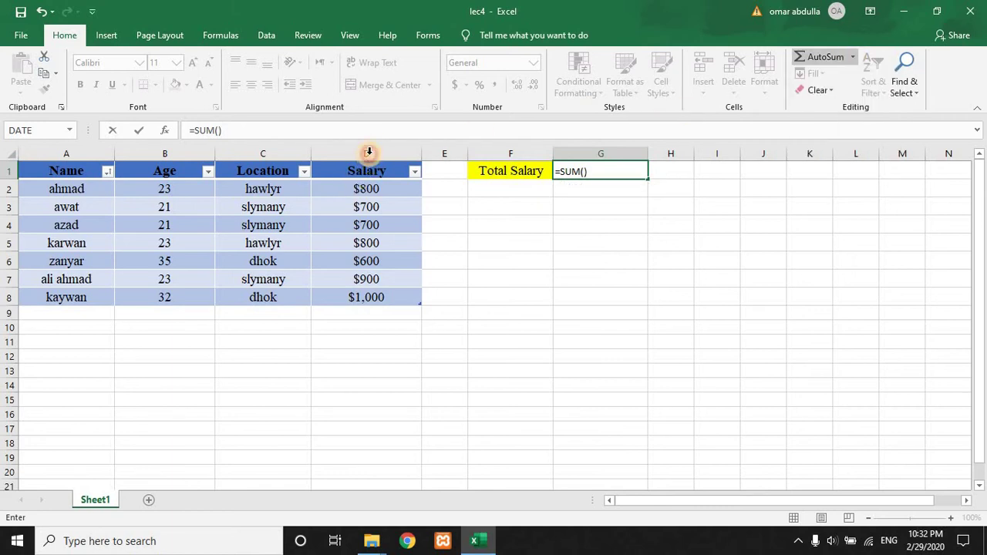
{"action": "left_click", "coordinate": [368, 151]}
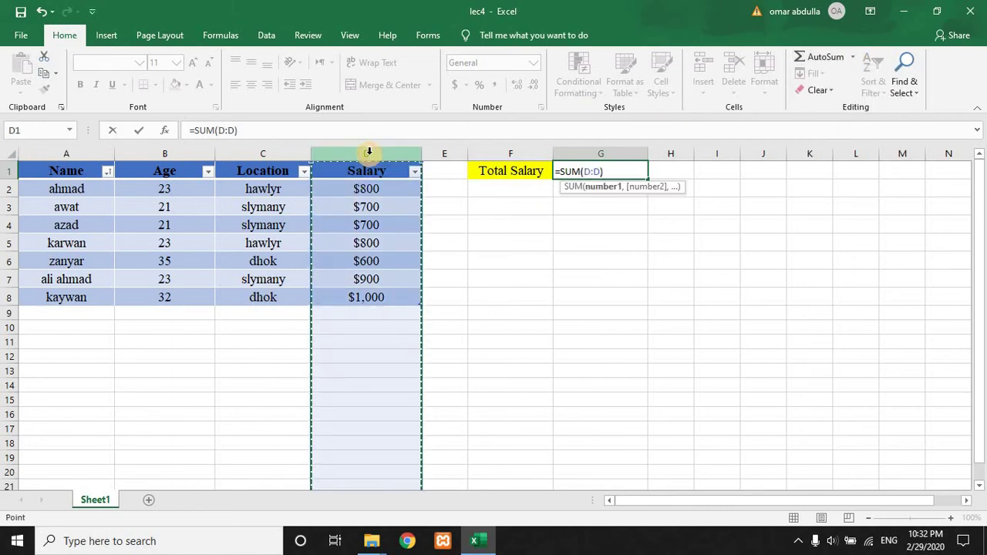
{"action": "key", "text": "ctrl+z"}
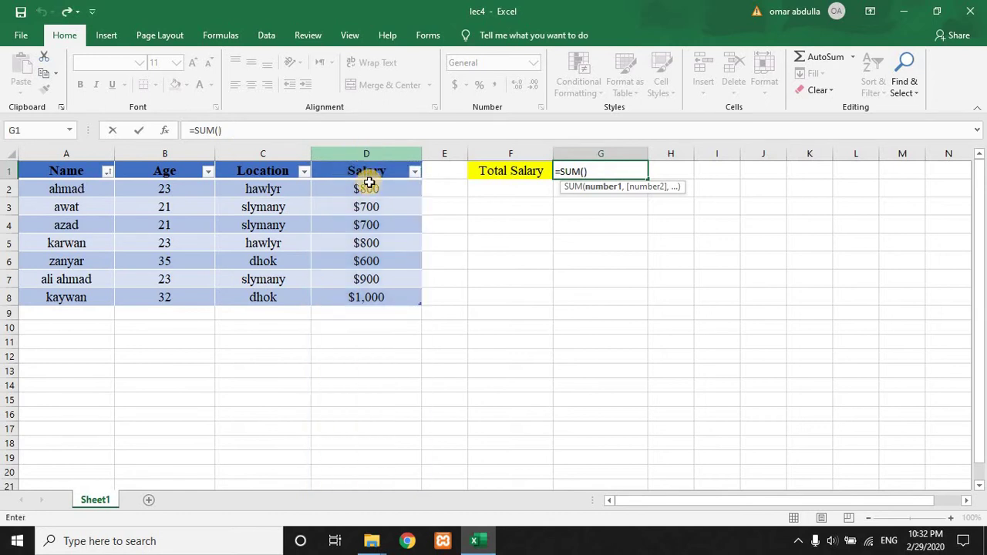
Use the Salary header cell D1 as the argument of the SUM formula in G1 and confirm the formula
{"action": "mouse_move", "coordinate": [370, 173]}
{"action": "left_mouse_down"}
{"action": "mouse_move", "coordinate": [386, 293]}
{"action": "mouse_move", "coordinate": [391, 182]}
{"action": "mouse_move", "coordinate": [380, 167]}
{"action": "left_mouse_up"}
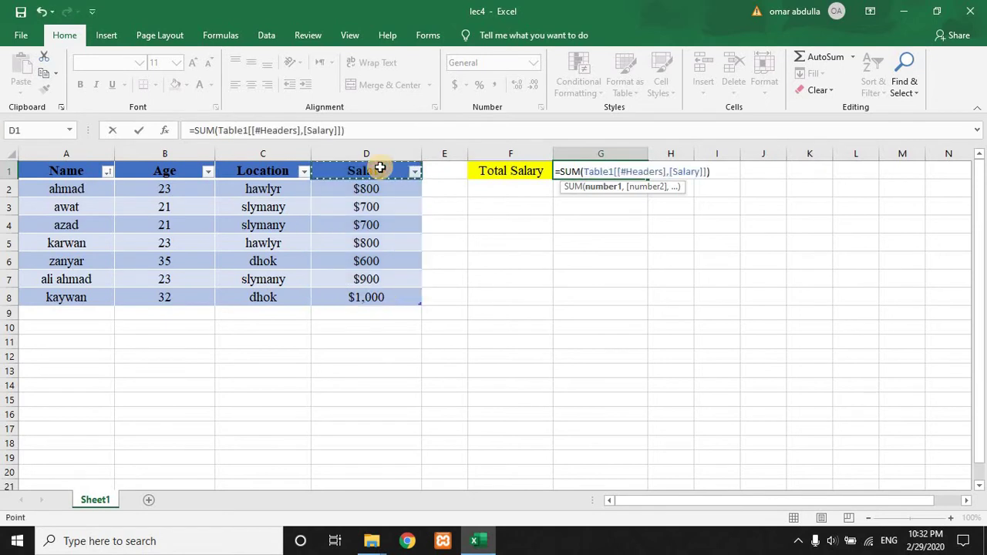
{"action": "key", "text": "Return"}
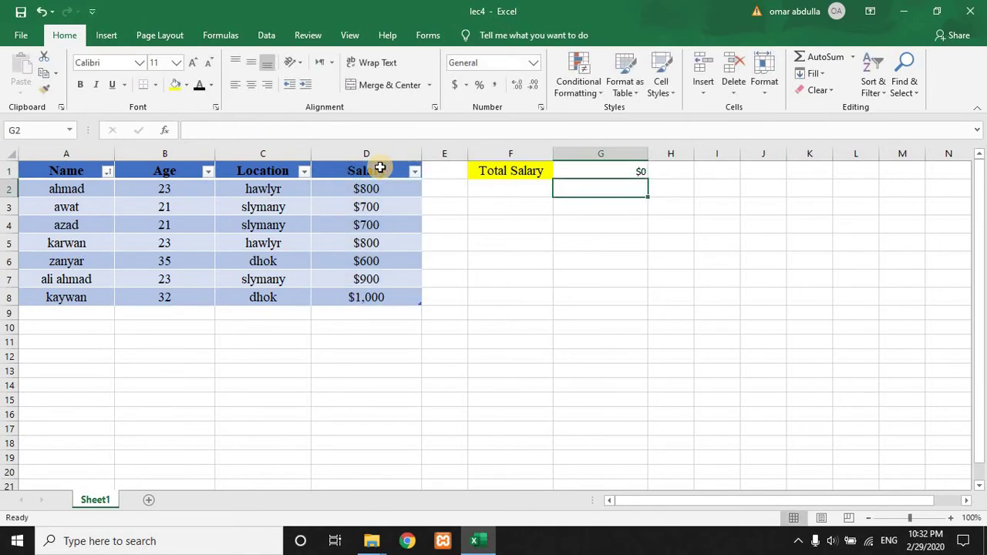
Replace the SUM argument in G1 with the table's Salary column, Table1[Salary], and centre the result horizontally
{"action": "key", "text": "ctrl+z"}
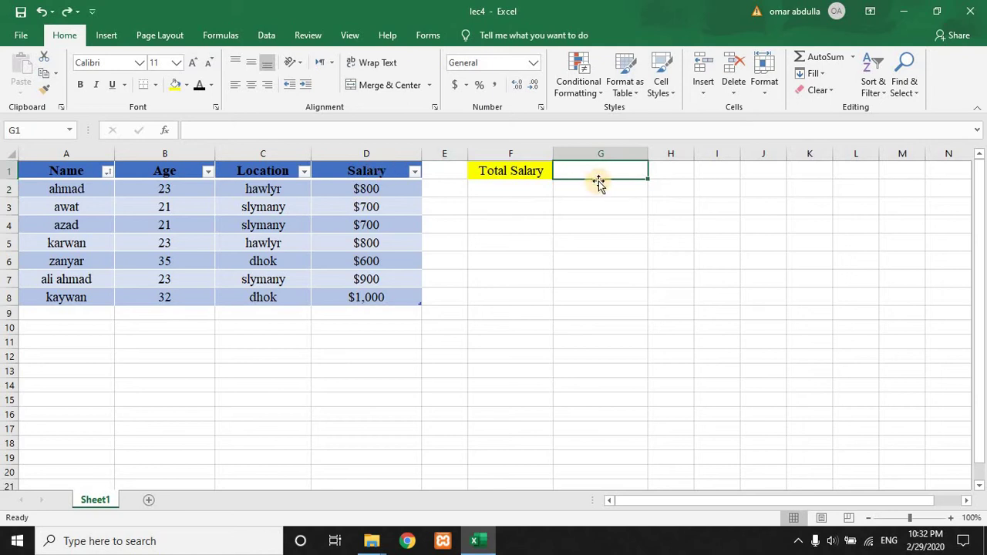
{"action": "key", "text": "ctrl+y"}
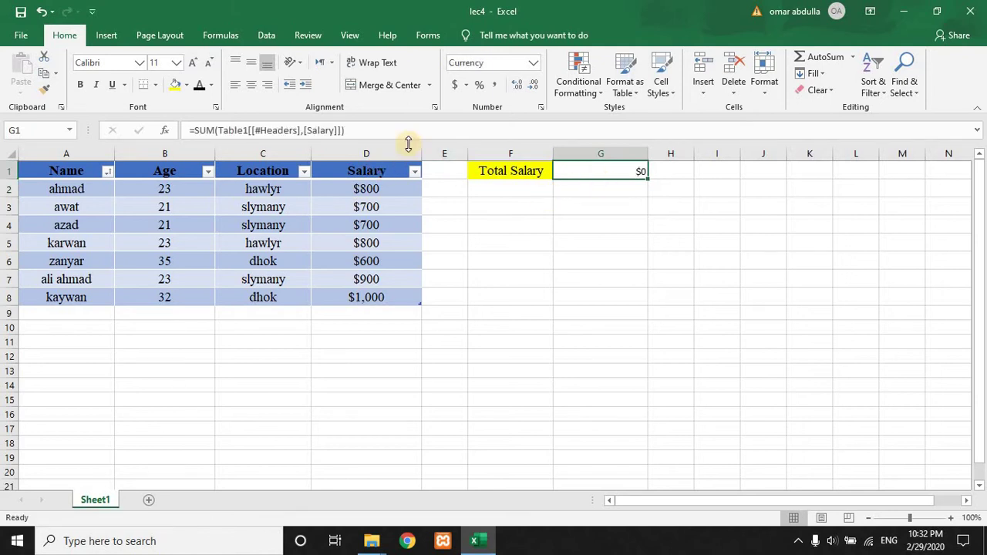
{"action": "left_click", "coordinate": [342, 131]}
{"action": "left_click_drag", "start_coordinate": [342, 130], "coordinate": [247, 131]}
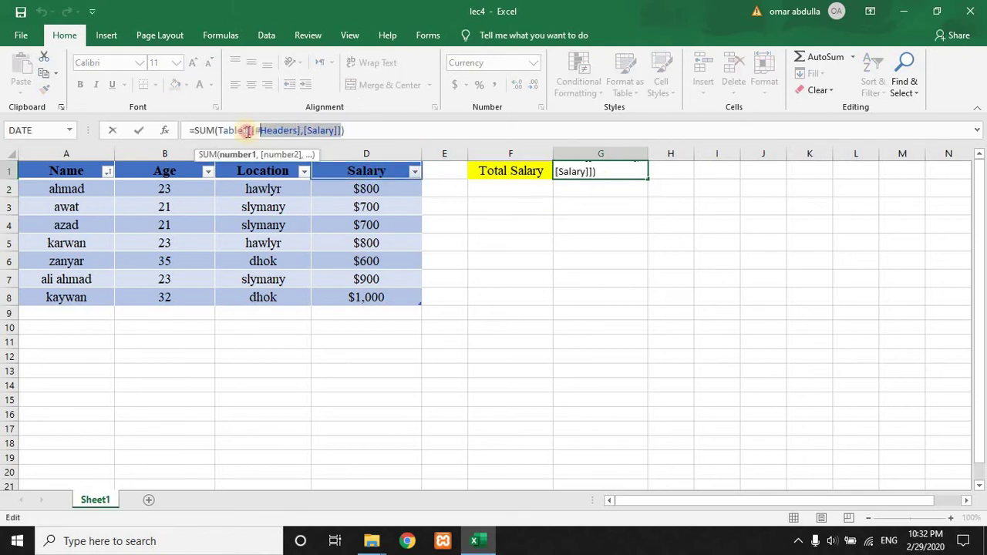
{"action": "key", "text": "BackSpace"}
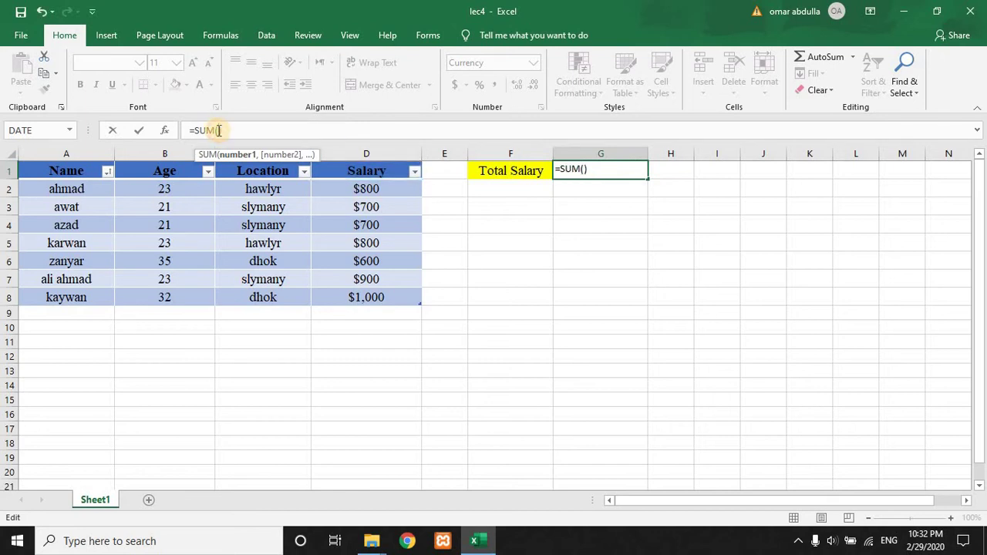
{"action": "left_click", "coordinate": [384, 162]}
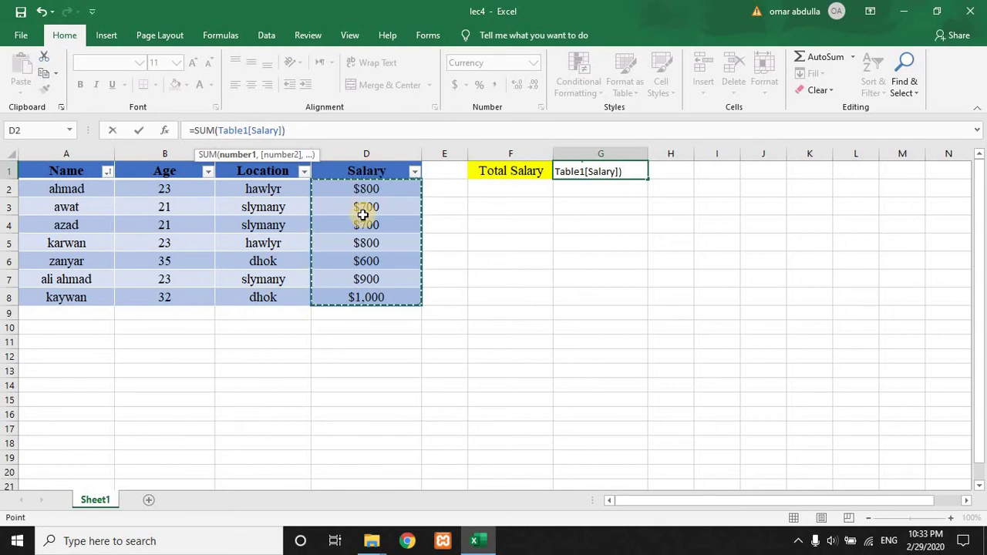
{"action": "key", "text": "Return"}
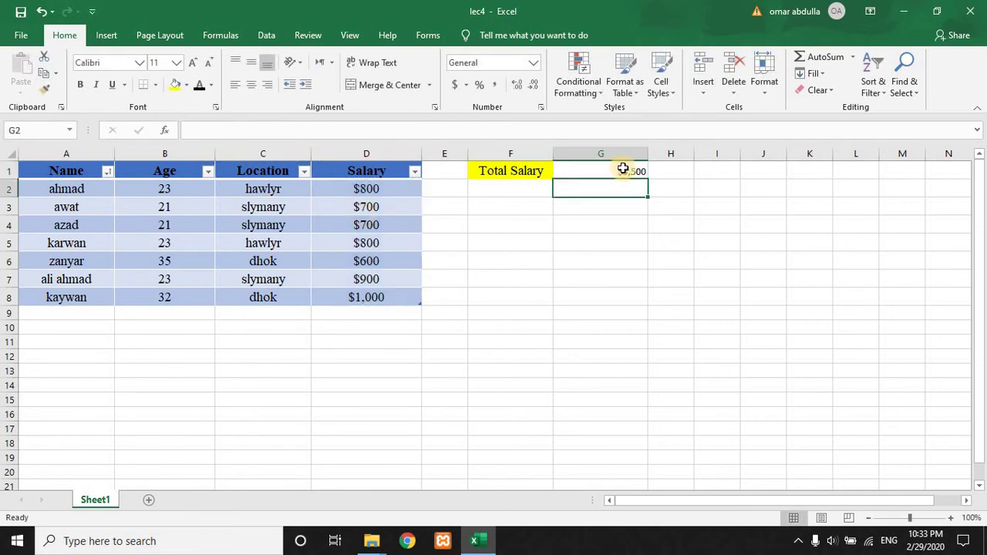
{"action": "left_click", "coordinate": [621, 167]}
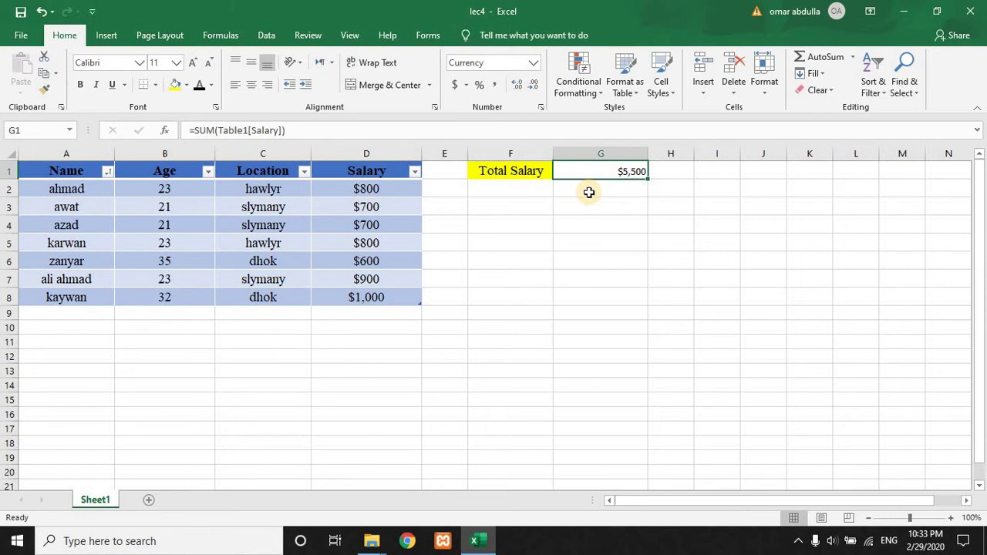
{"action": "left_click", "coordinate": [251, 84]}
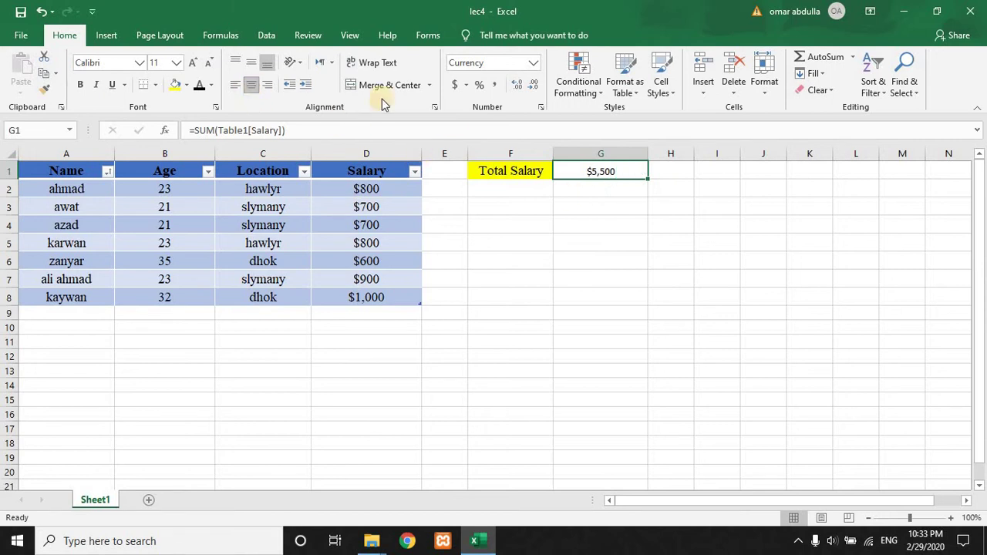
Copy the formatted Total Salary label from F1 into F2
{"action": "left_click", "coordinate": [528, 185]}
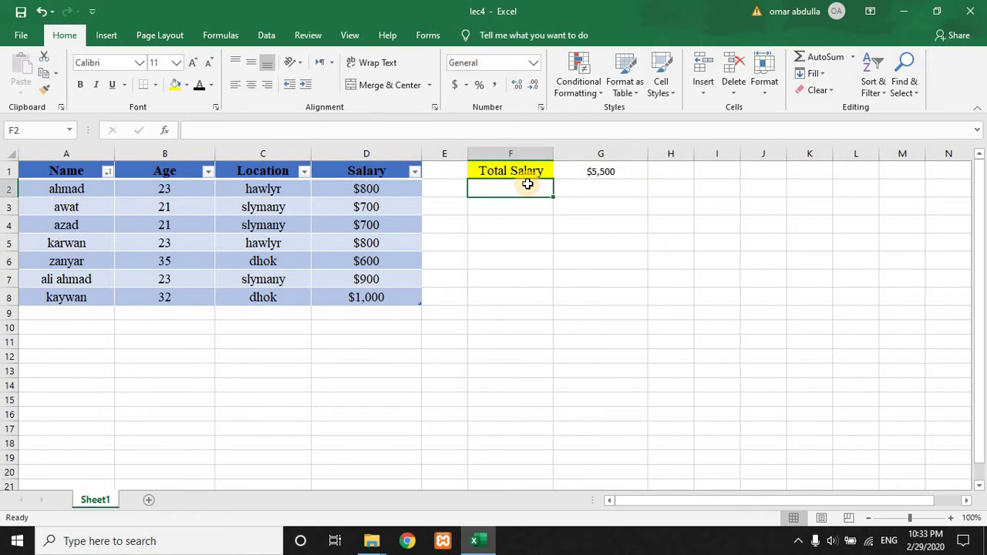
{"action": "type", "text": "Ava"}
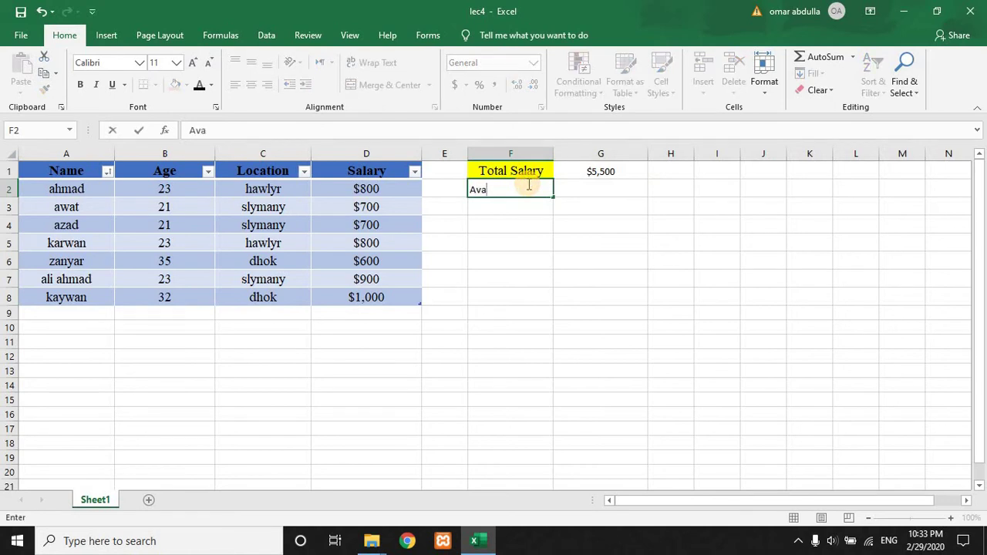
{"action": "left_click", "coordinate": [522, 166]}
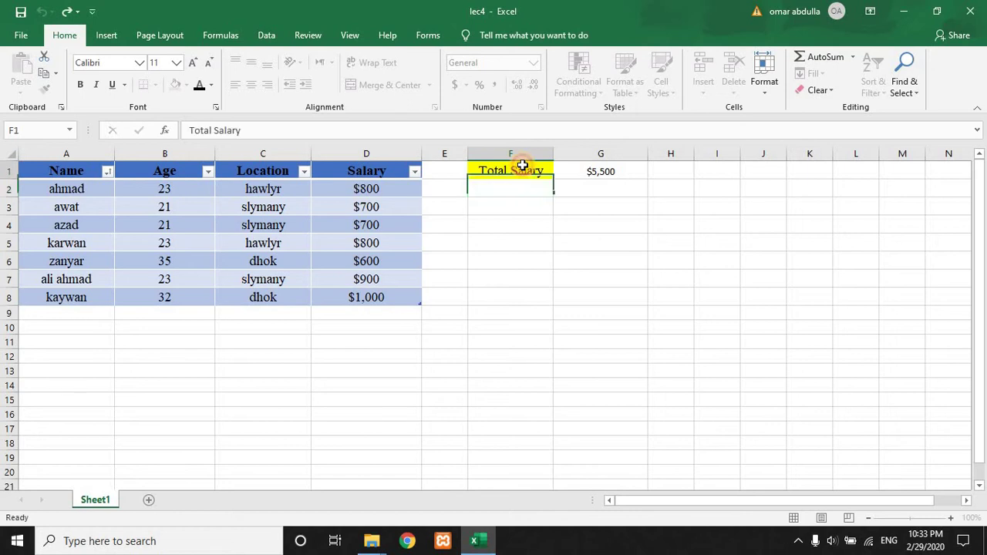
{"action": "left_click", "coordinate": [515, 189]}
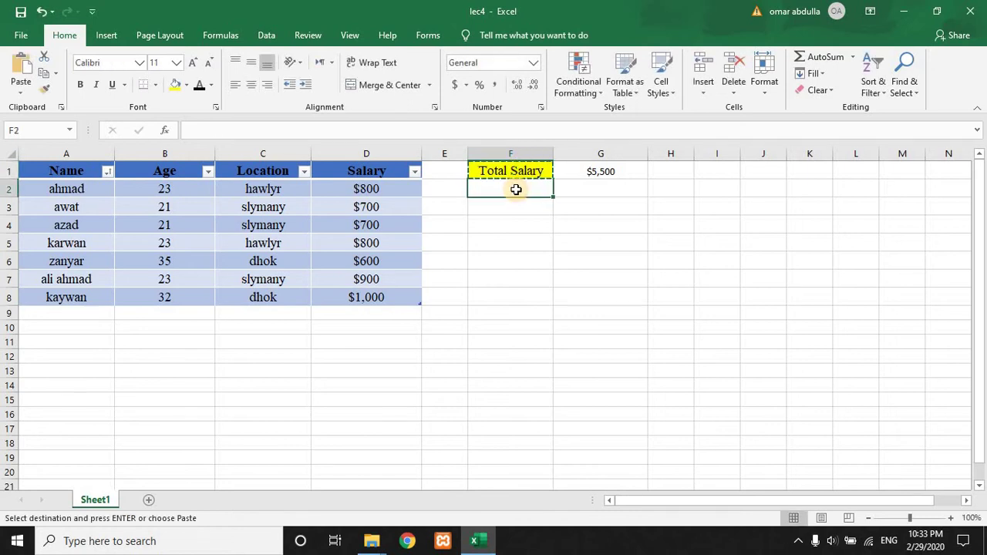
{"action": "key", "text": "ctrl+v"}
Change the copied label in F2 to "Avarge Salary"
{"action": "double_click", "coordinate": [515, 190]}
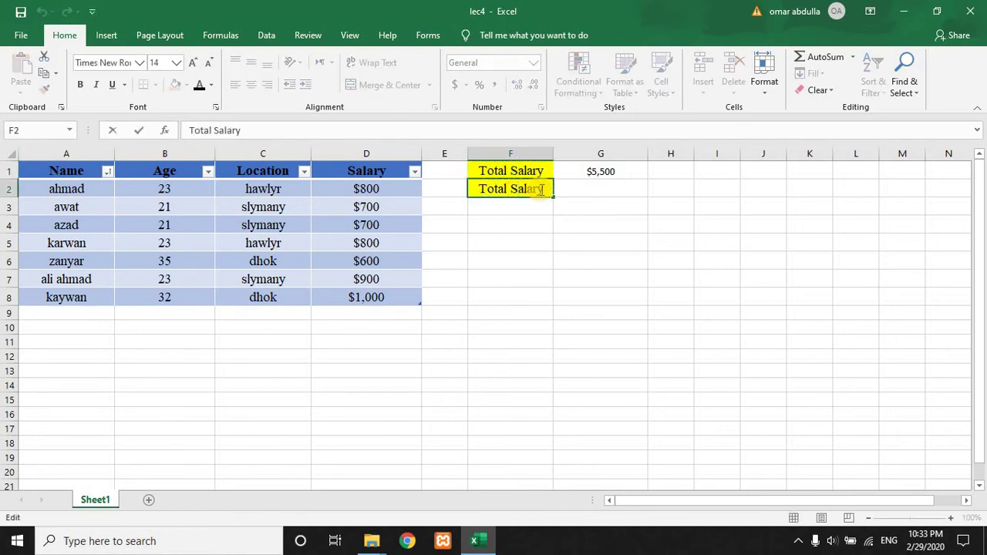
{"action": "left_click_drag", "start_coordinate": [503, 189], "coordinate": [459, 190]}
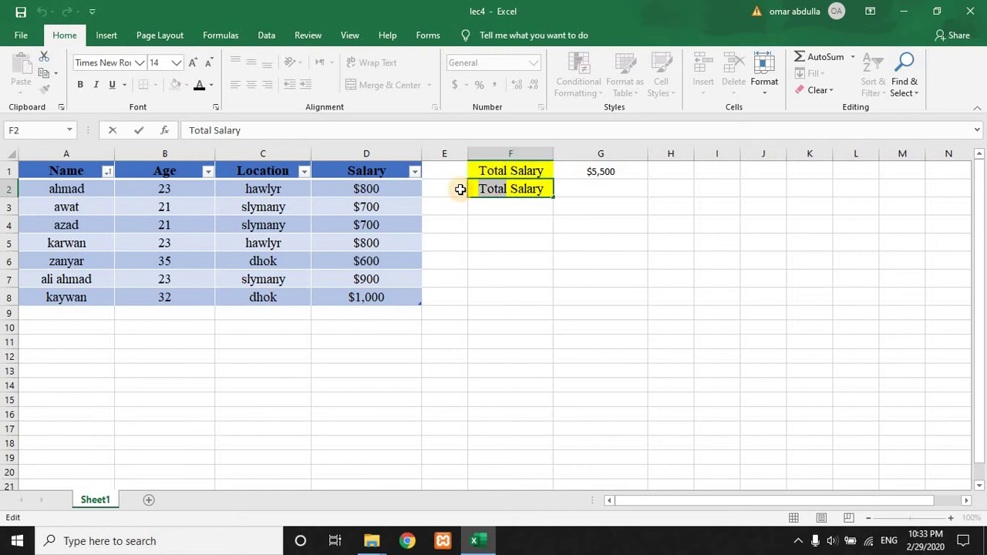
{"action": "type", "text": "AVAR"}
{"action": "key", "text": "BackSpace"}
{"action": "key", "text": "BackSpace"}
{"action": "key", "text": "BackSpace"}
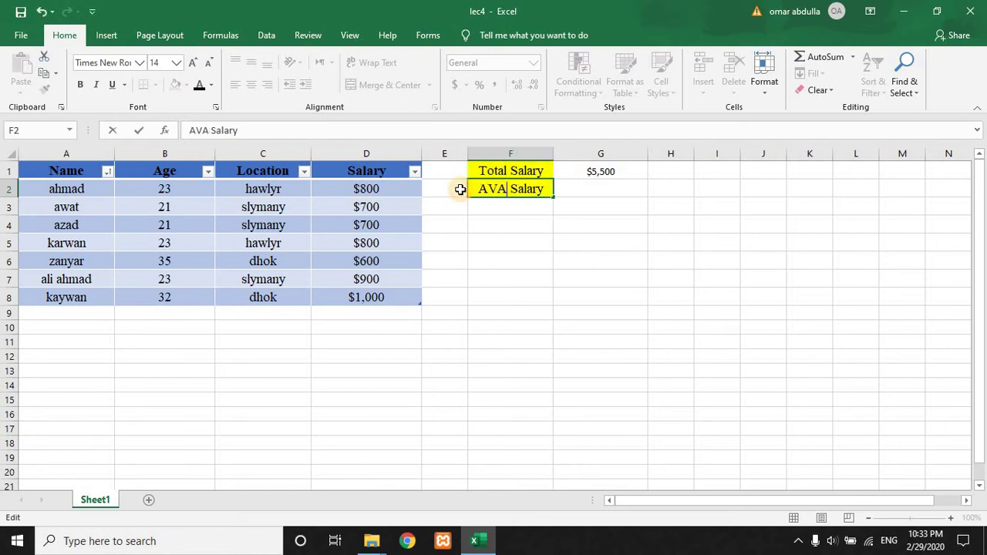
{"action": "type", "text": "varge"}
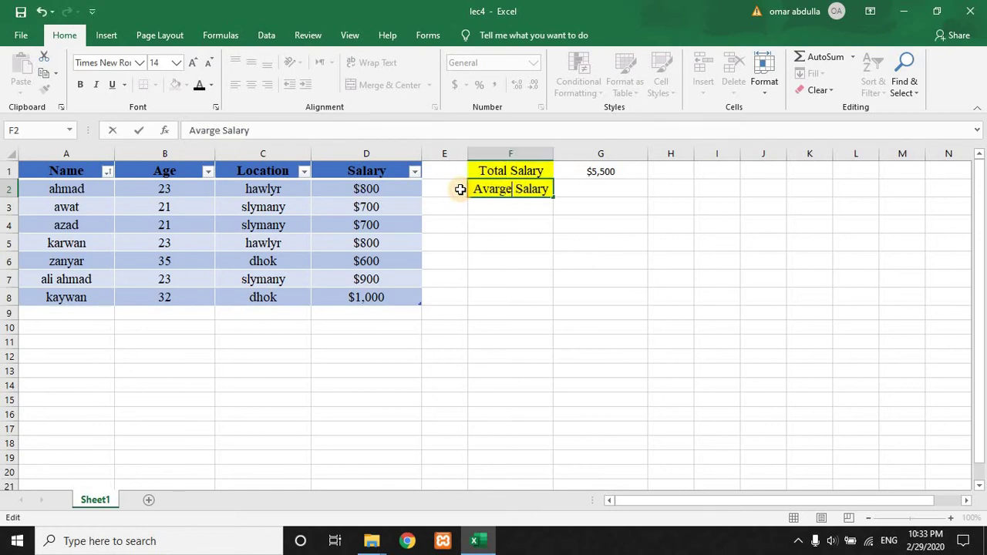
Insert an AutoSum Average function in G2 over the salary cells D2 to D8
{"action": "left_click", "coordinate": [577, 183]}
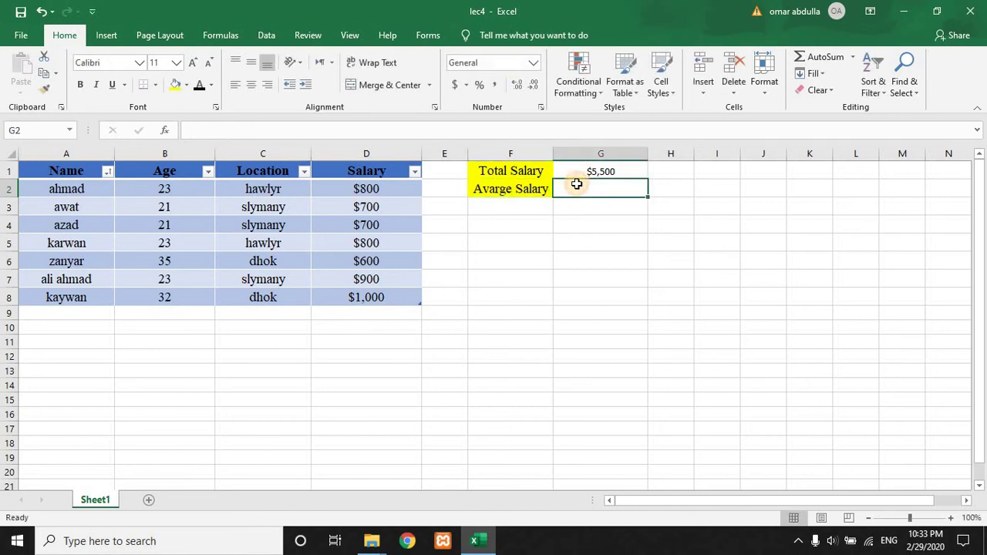
{"action": "left_click", "coordinate": [854, 58]}
{"action": "left_click", "coordinate": [842, 94]}
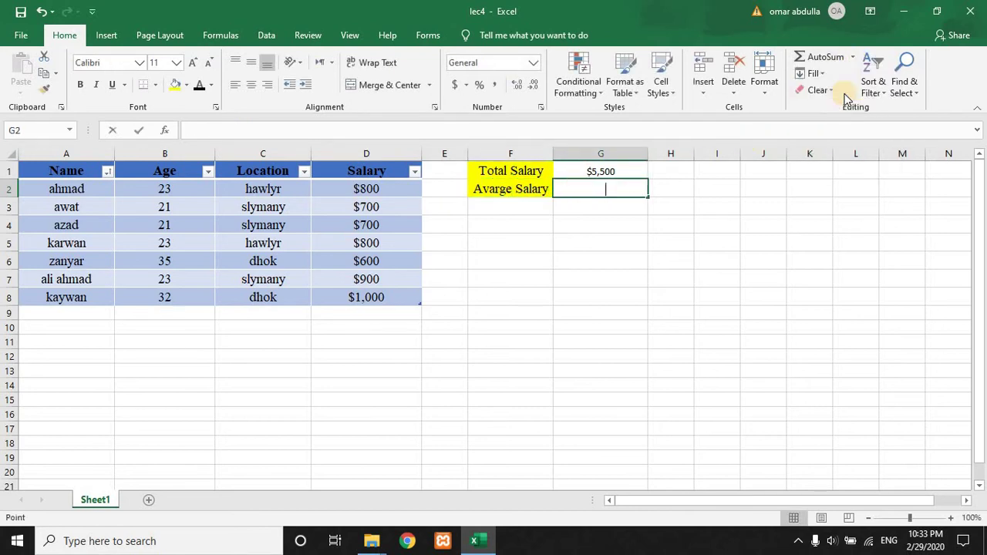
{"action": "left_click", "coordinate": [355, 186]}
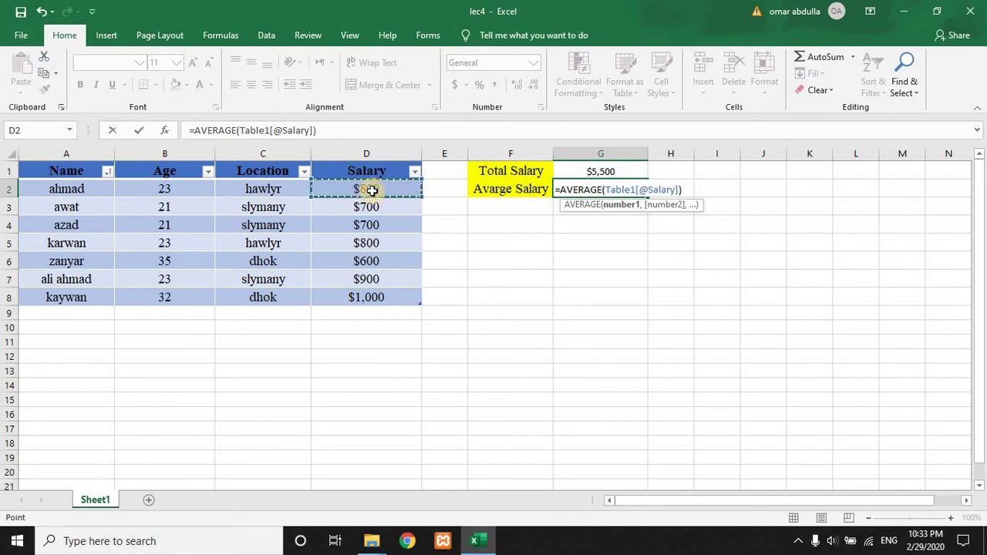
{"action": "left_click_drag", "start_coordinate": [421, 196], "coordinate": [416, 293]}
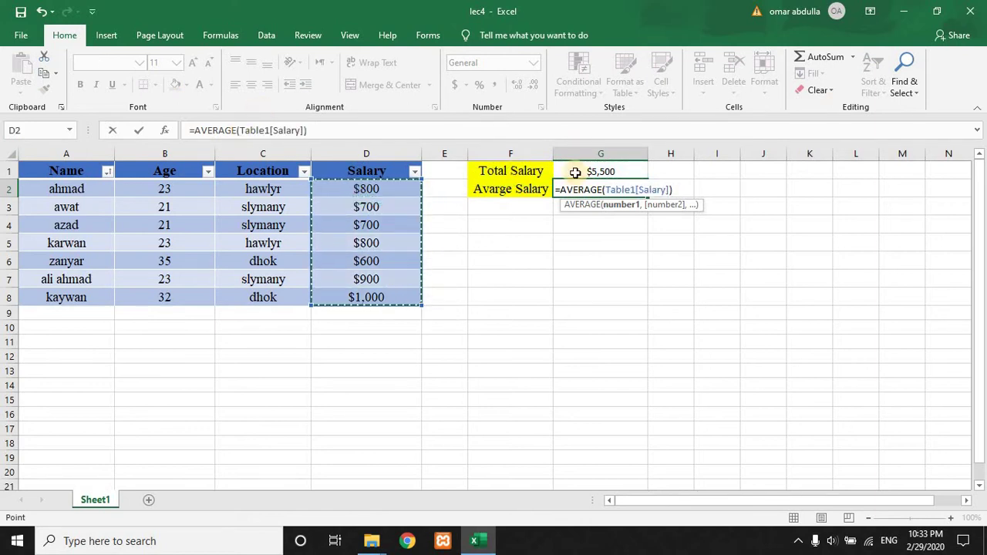
{"action": "key", "text": "Return"}
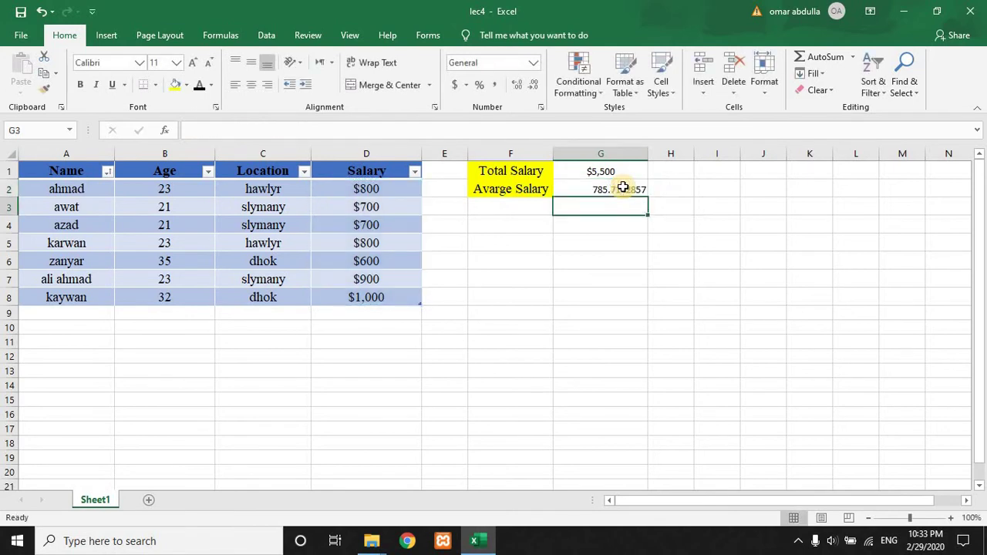
Reduce the decimal places of the average in G2 and try the Accounting number format on it
{"action": "left_click", "coordinate": [605, 187]}
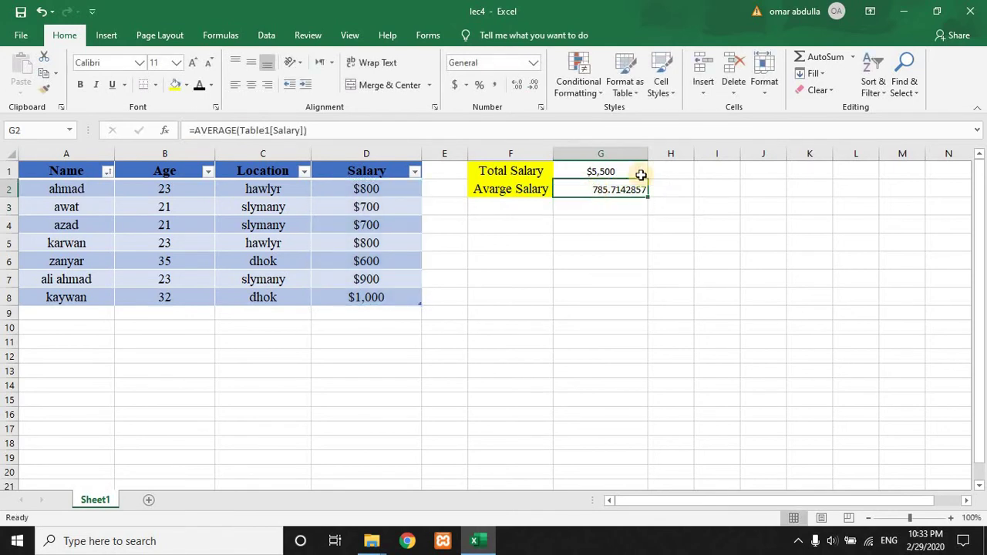
{"action": "left_click", "coordinate": [522, 87]}
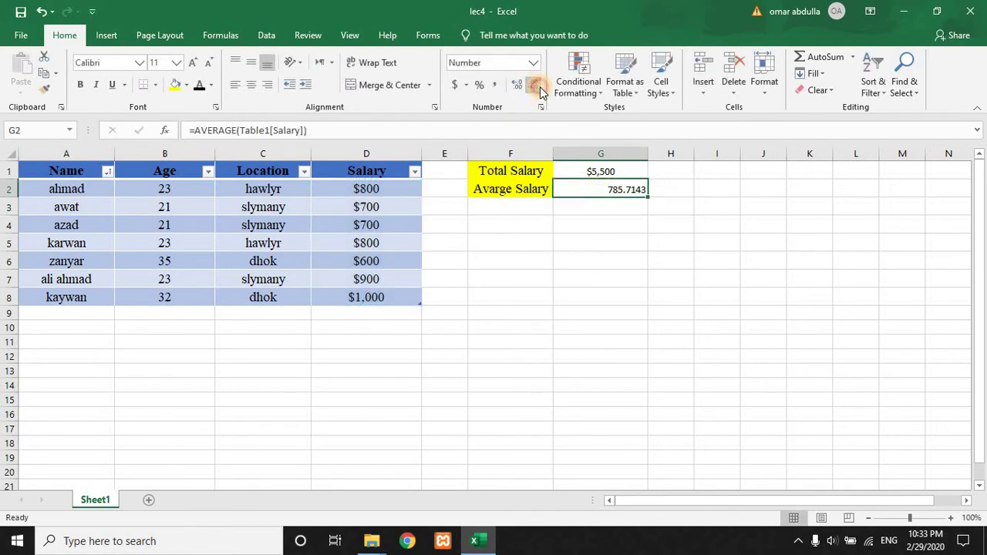
{"action": "left_click", "coordinate": [454, 85]}
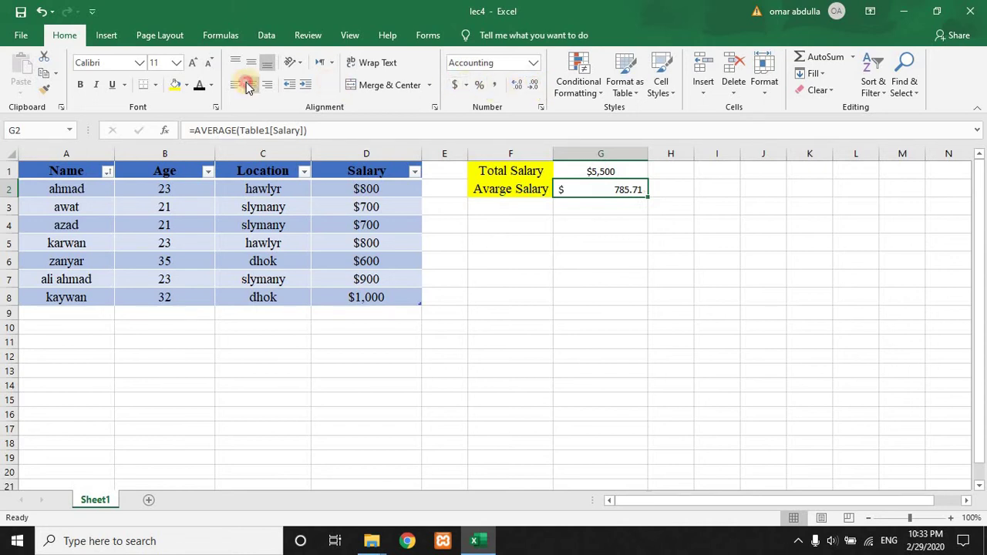
{"action": "left_click_drag", "start_coordinate": [572, 212], "coordinate": [602, 225]}
Apply the Currency number format to the average salary in G2 and centre it horizontally
{"action": "left_click", "coordinate": [605, 188]}
{"action": "left_click", "coordinate": [532, 63]}
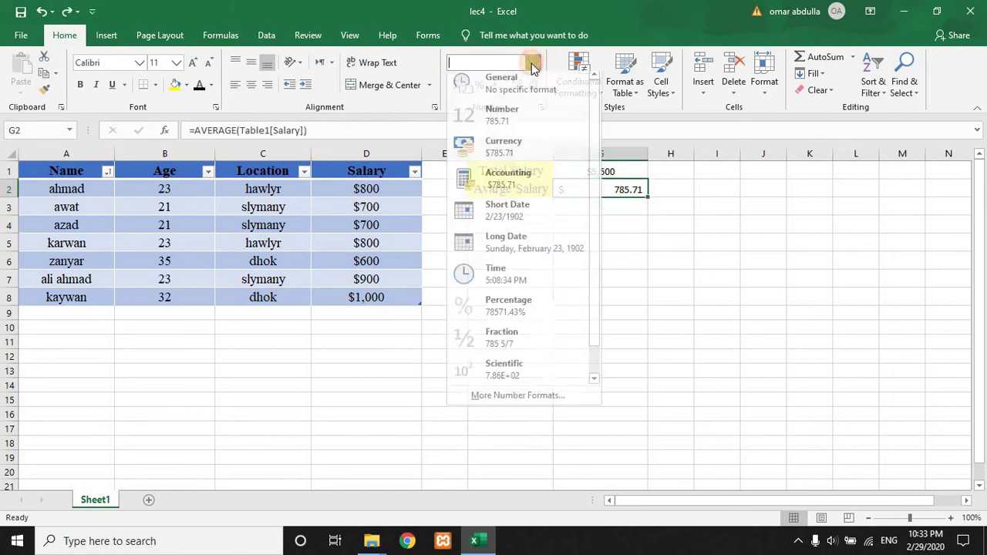
{"action": "left_click", "coordinate": [502, 148]}
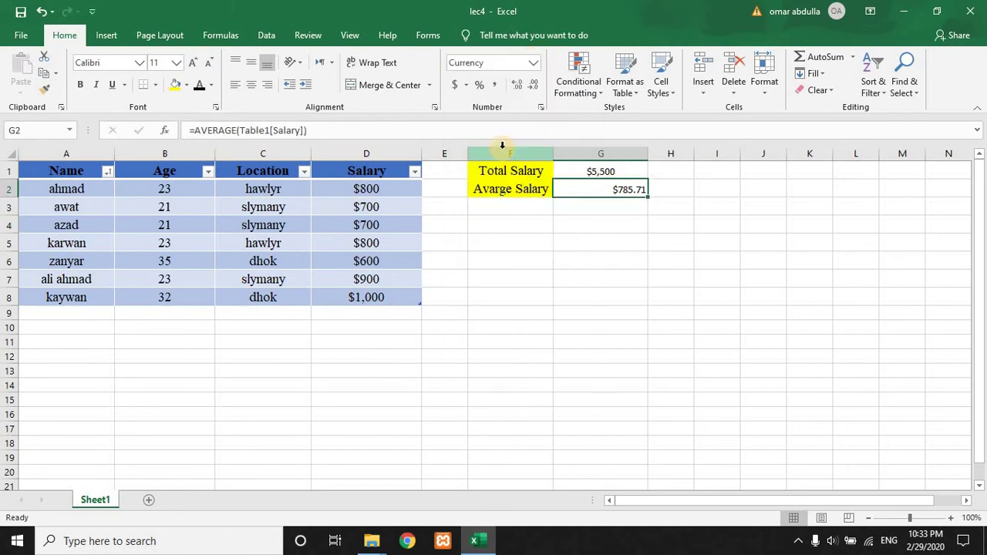
Copy the formatted label from F2 into F3 and change its text to "Max Salary"
{"action": "left_click", "coordinate": [490, 205]}
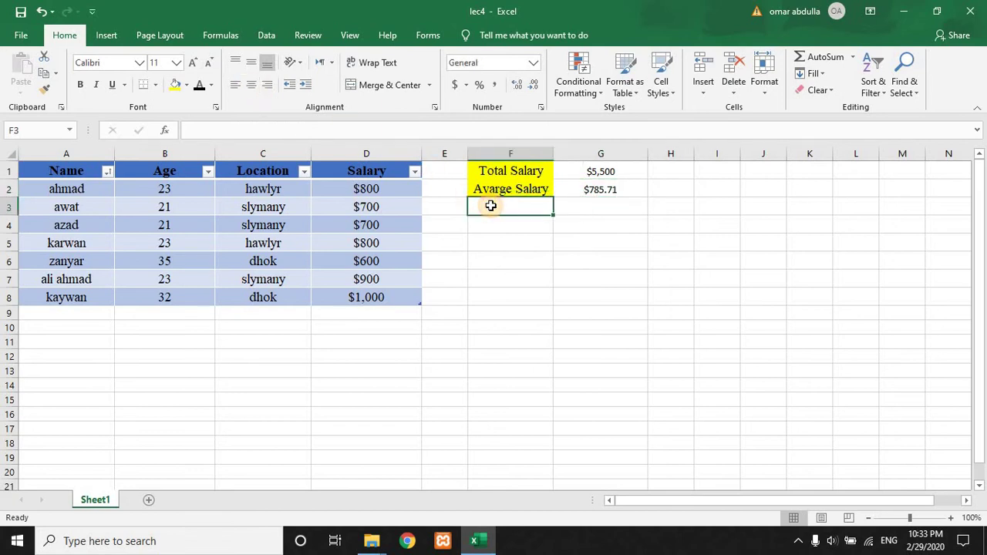
{"action": "left_click", "coordinate": [499, 189]}
{"action": "key", "text": "ctrl+c"}
{"action": "key", "text": "ctrl+v"}
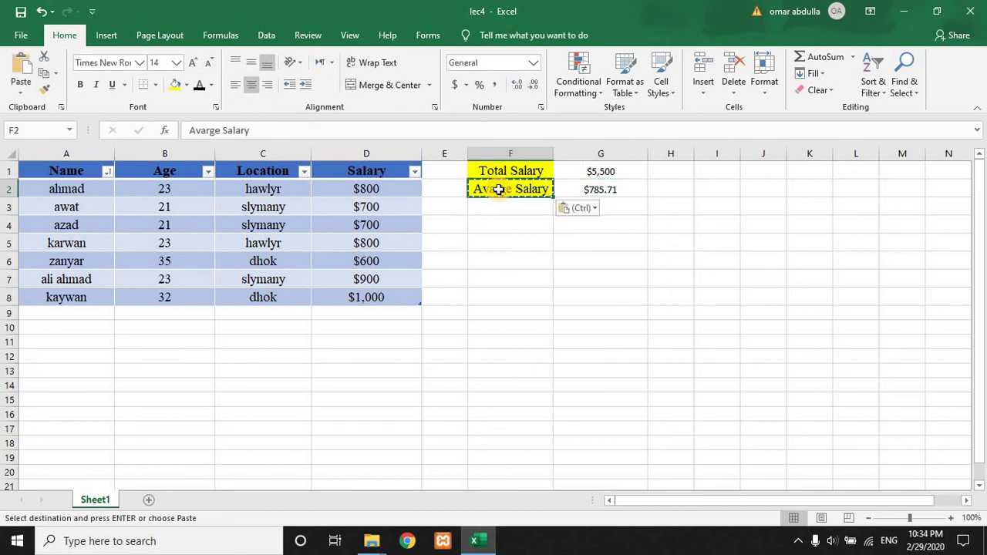
{"action": "left_click", "coordinate": [499, 207]}
{"action": "key", "text": "ctrl+v"}
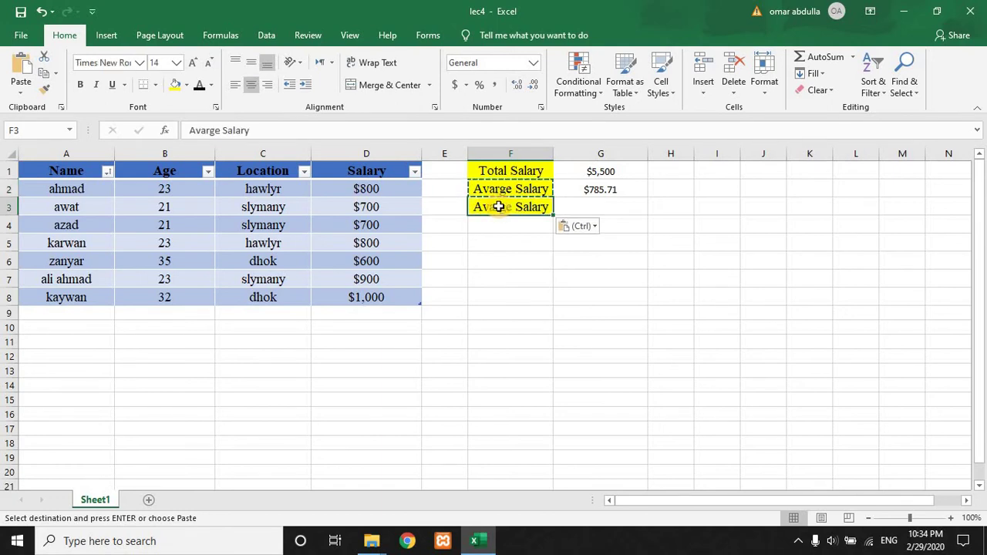
{"action": "double_click", "coordinate": [510, 207]}
{"action": "left_click_drag", "start_coordinate": [511, 207], "coordinate": [457, 207]}
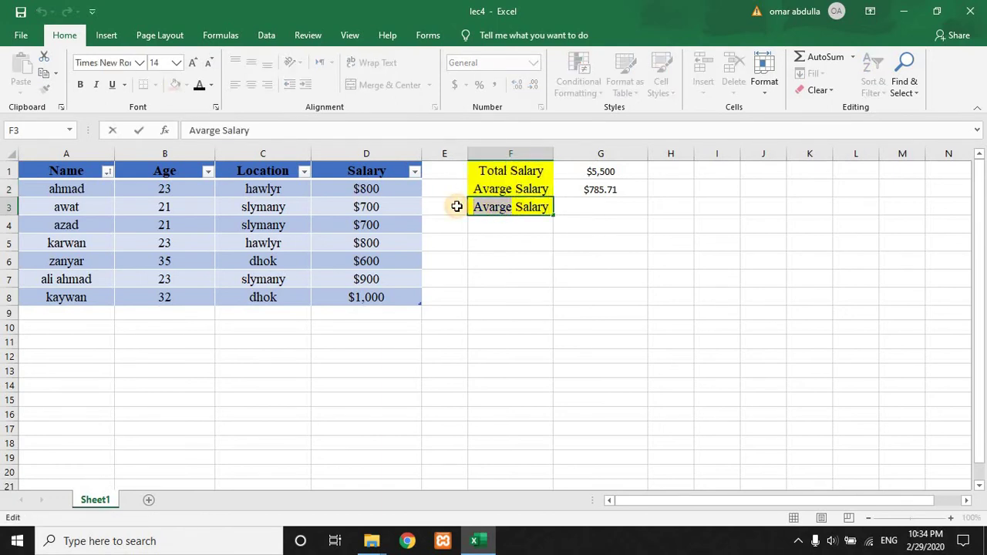
{"action": "type", "text": "Max"}
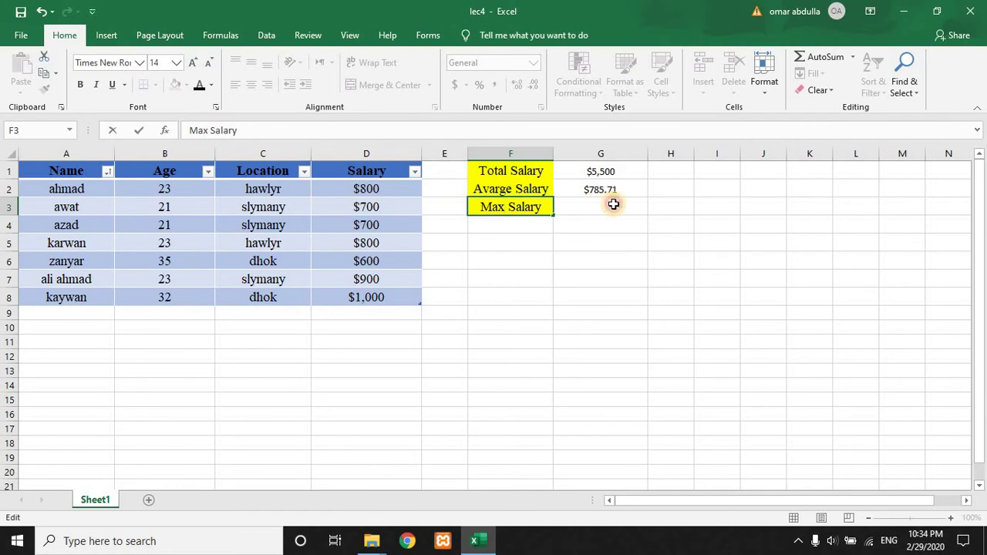
Insert an AutoSum Max function in G3 over the salary cells D2 to D8
{"action": "left_click", "coordinate": [612, 203]}
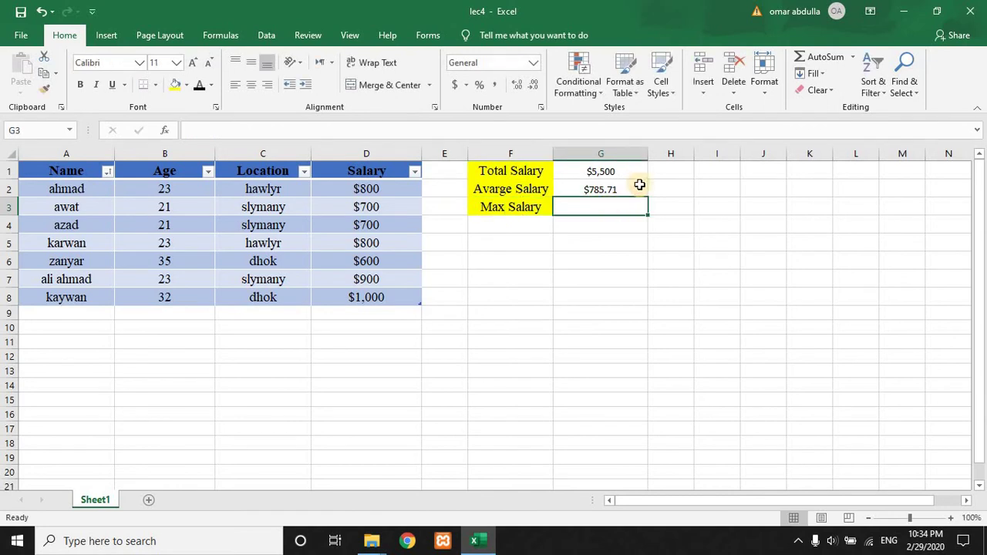
{"action": "left_click", "coordinate": [854, 57]}
{"action": "left_click", "coordinate": [828, 127]}
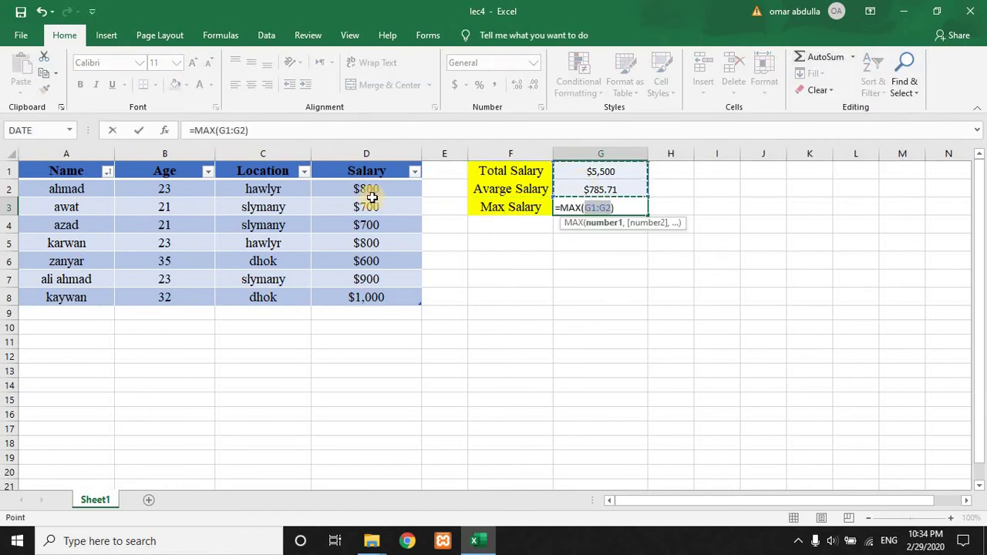
{"action": "left_click_drag", "start_coordinate": [364, 187], "coordinate": [372, 301]}
{"action": "key", "text": "Return"}
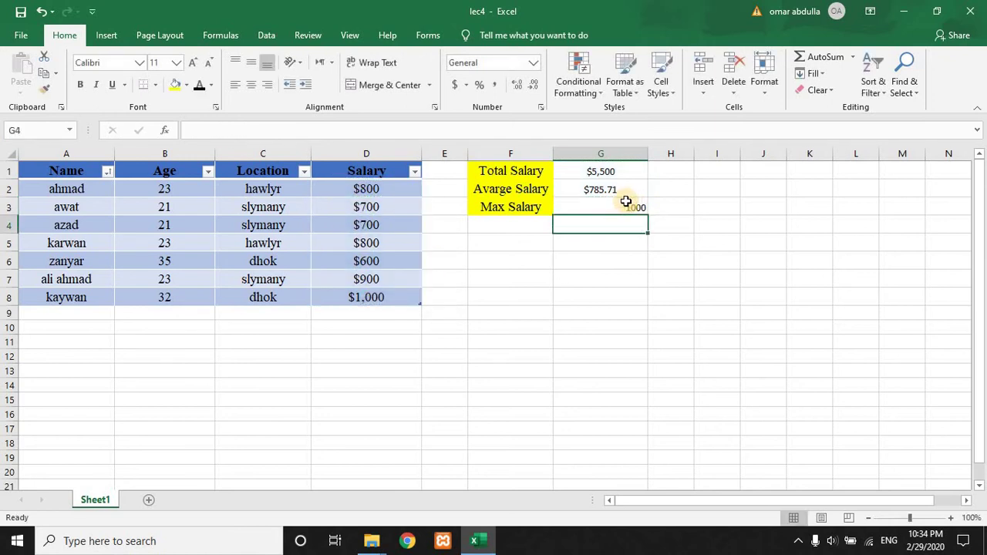
Format the maximum salary in G3 as Currency without decimal places and centre it horizontally
{"action": "left_click", "coordinate": [603, 191]}
{"action": "left_click", "coordinate": [599, 219]}
{"action": "left_click", "coordinate": [599, 205]}
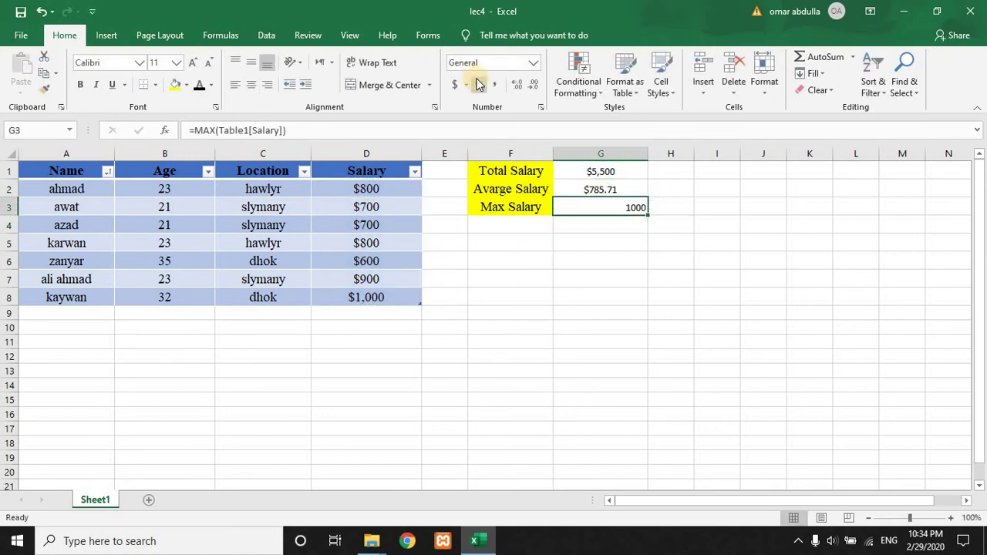
{"action": "left_click", "coordinate": [533, 64]}
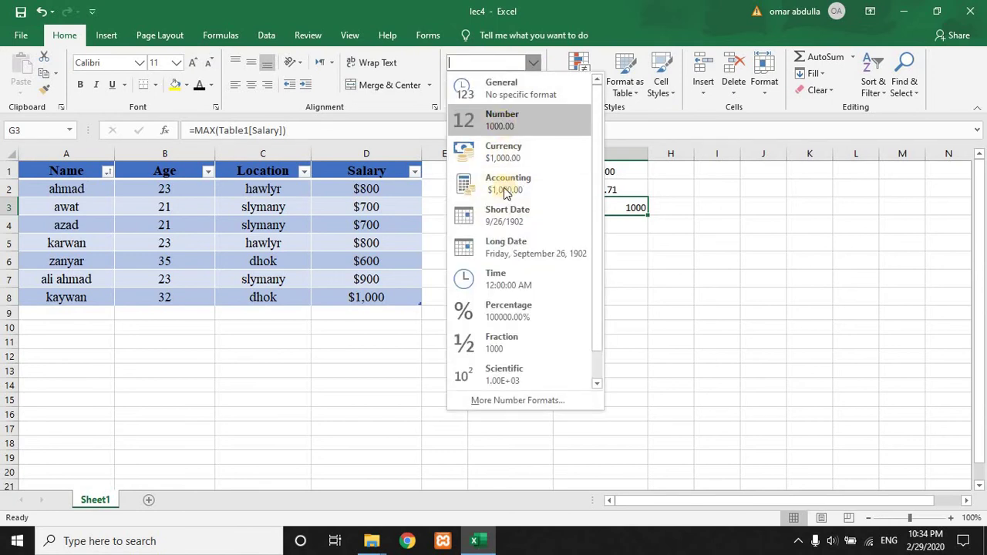
{"action": "left_click", "coordinate": [522, 146]}
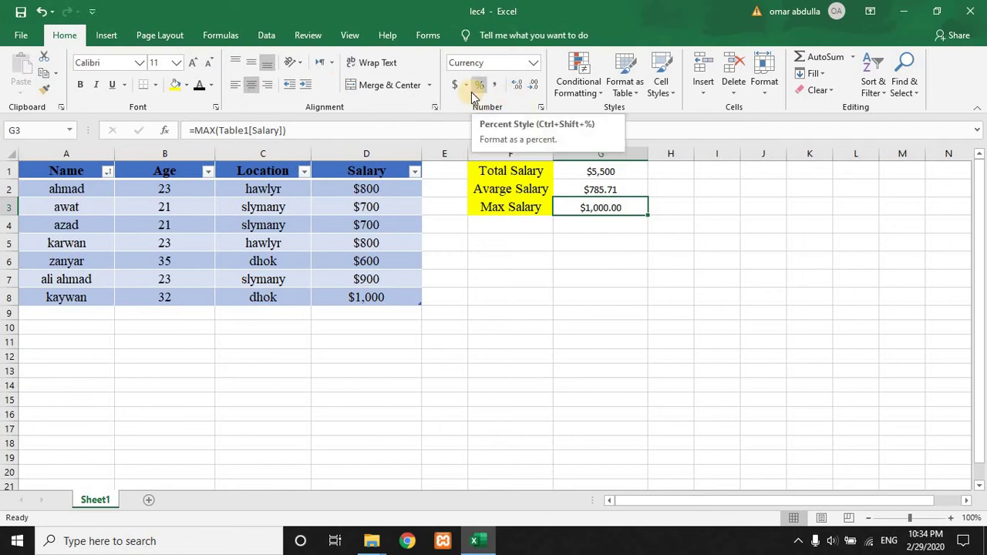
{"action": "left_click", "coordinate": [513, 89]}
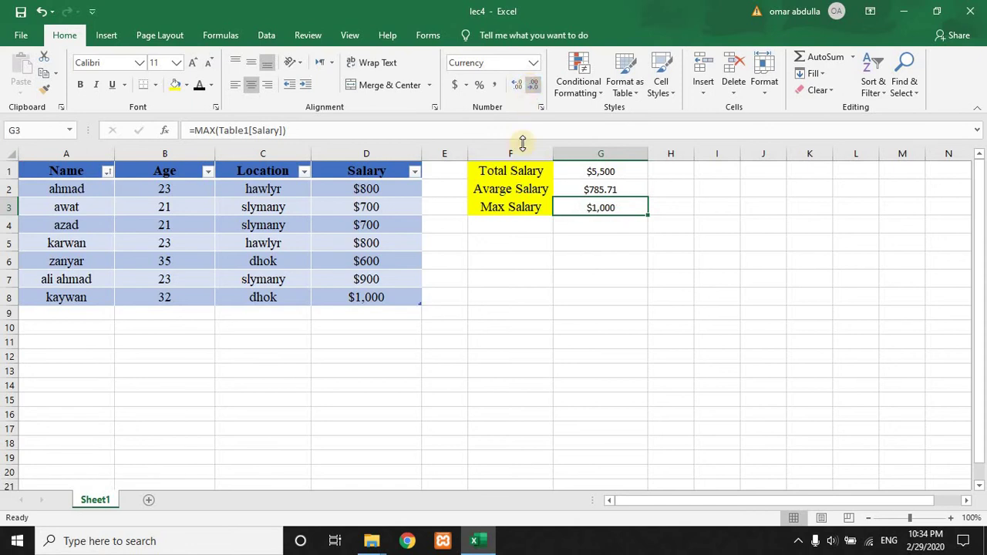
Copy the formatted label from F3 into F4 and change its text to "Min Salary"
{"action": "left_click", "coordinate": [514, 208]}
{"action": "key", "text": "ctrl+c"}
{"action": "key", "text": "ctrl+v"}
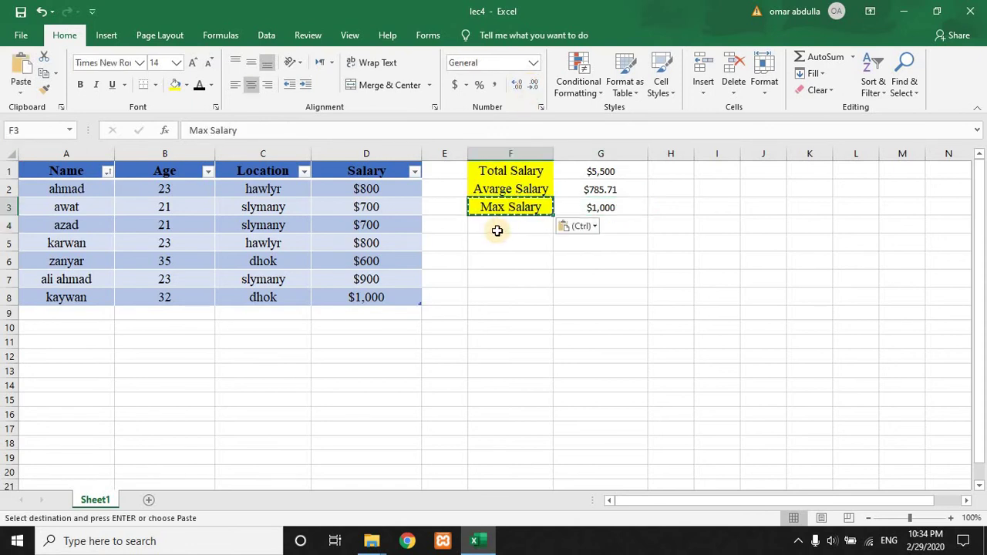
{"action": "left_click", "coordinate": [499, 232]}
{"action": "key", "text": "ctrl+v"}
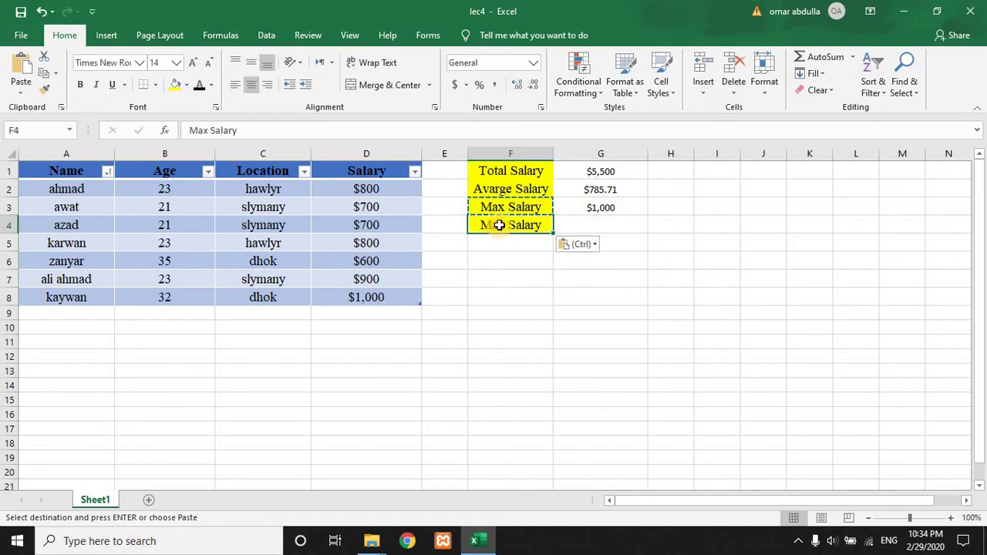
{"action": "key", "text": "Return"}
{"action": "left_click", "coordinate": [504, 224]}
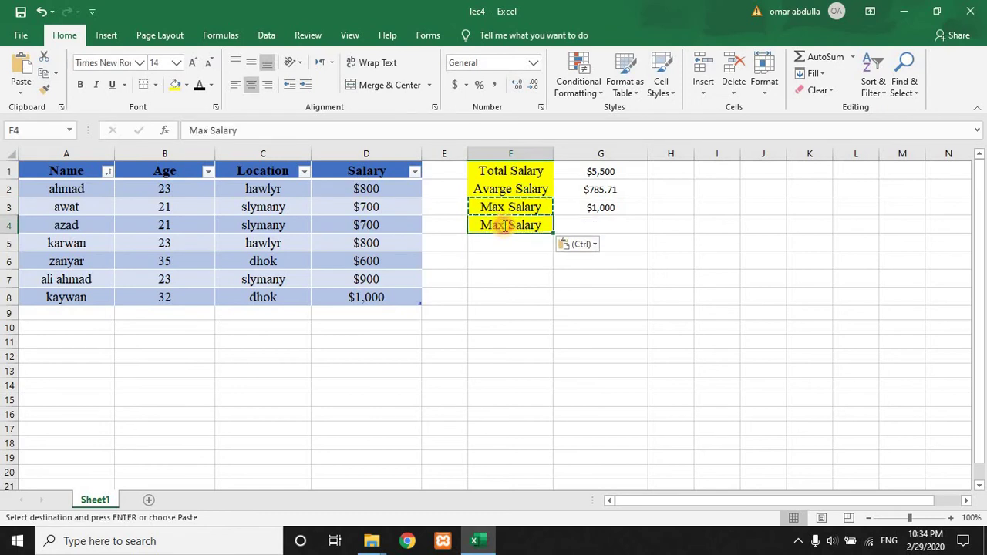
{"action": "double_click", "coordinate": [504, 224]}
{"action": "key", "text": "BackSpace"}
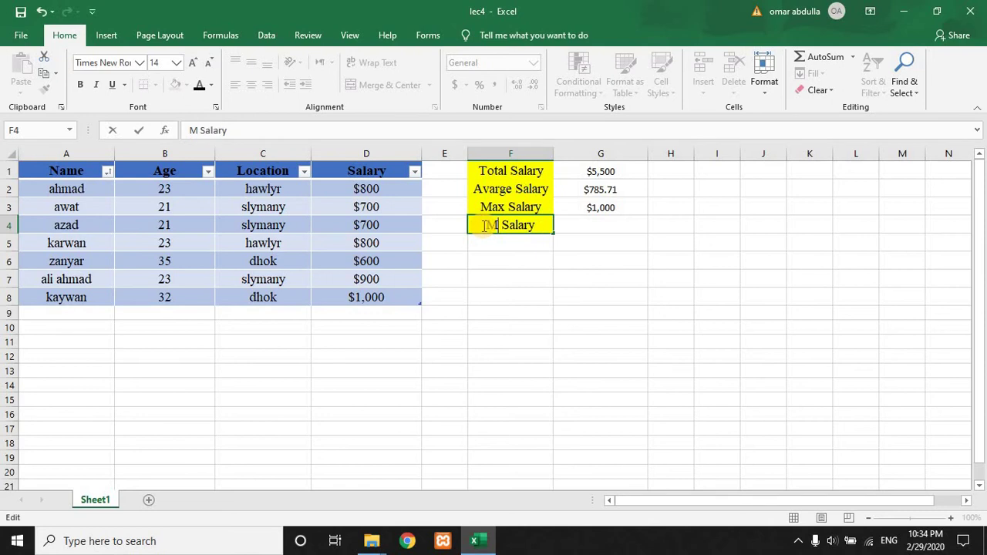
Insert an AutoSum Min function in G4 over the salary cells D2 to D8
{"action": "left_click", "coordinate": [583, 225]}
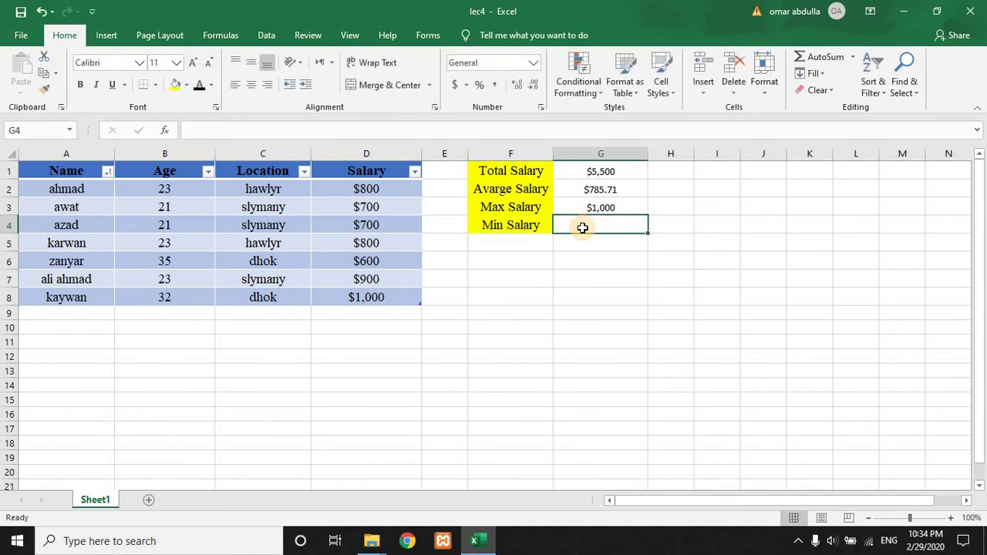
{"action": "left_click", "coordinate": [853, 57]}
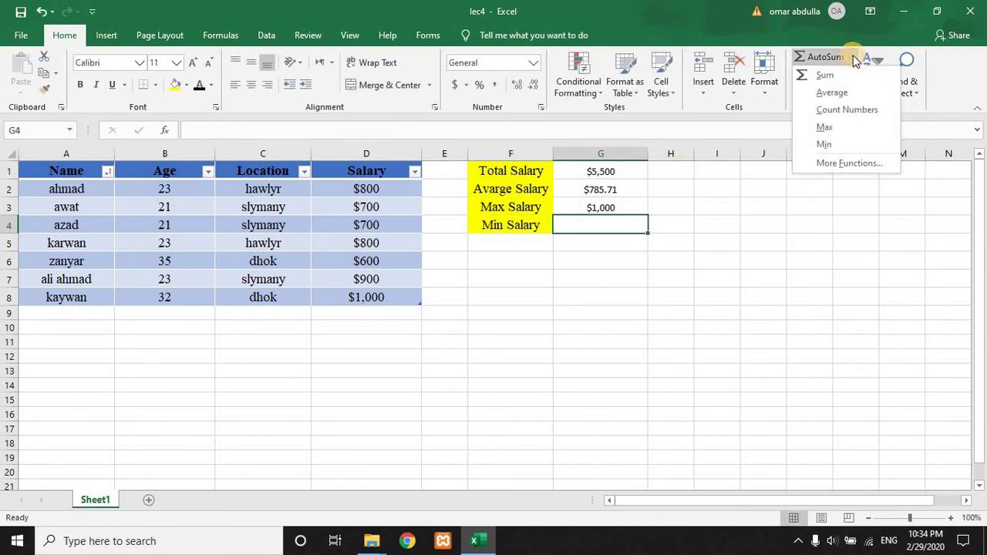
{"action": "left_click", "coordinate": [823, 143]}
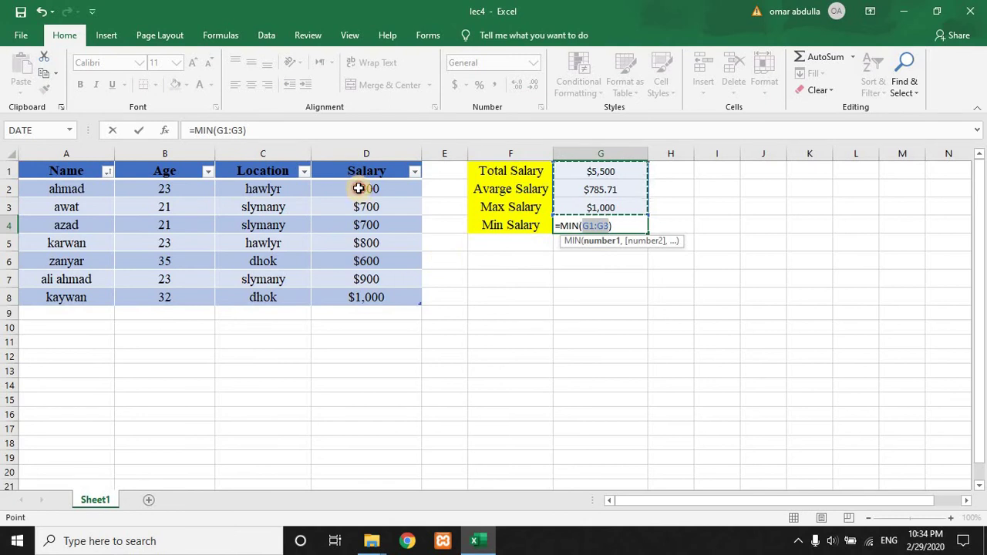
{"action": "left_click_drag", "start_coordinate": [360, 189], "coordinate": [388, 291]}
{"action": "key", "text": "Return"}
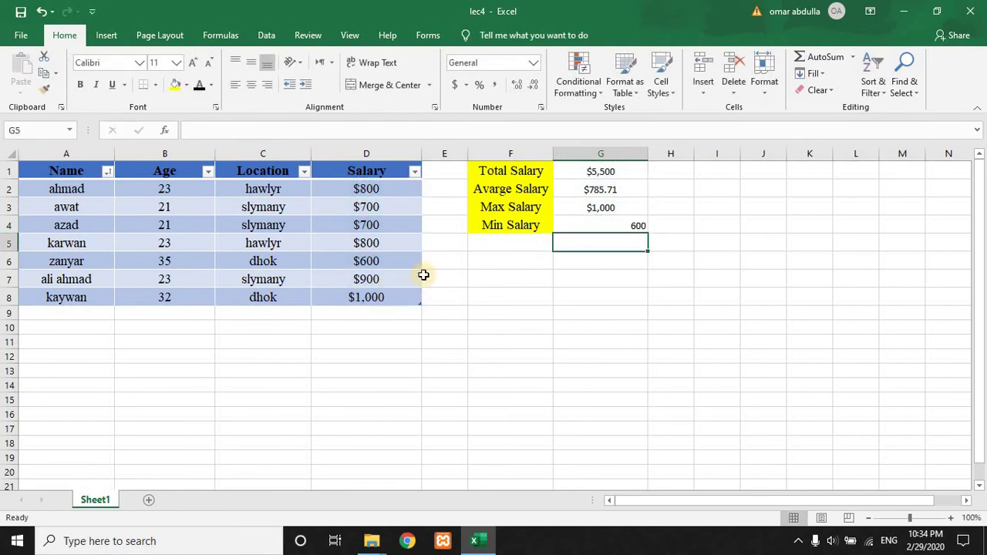
Apply the formatting of the maximum salary in G3 to the minimum salary in G4 with Format Painter
{"action": "left_click", "coordinate": [608, 208]}
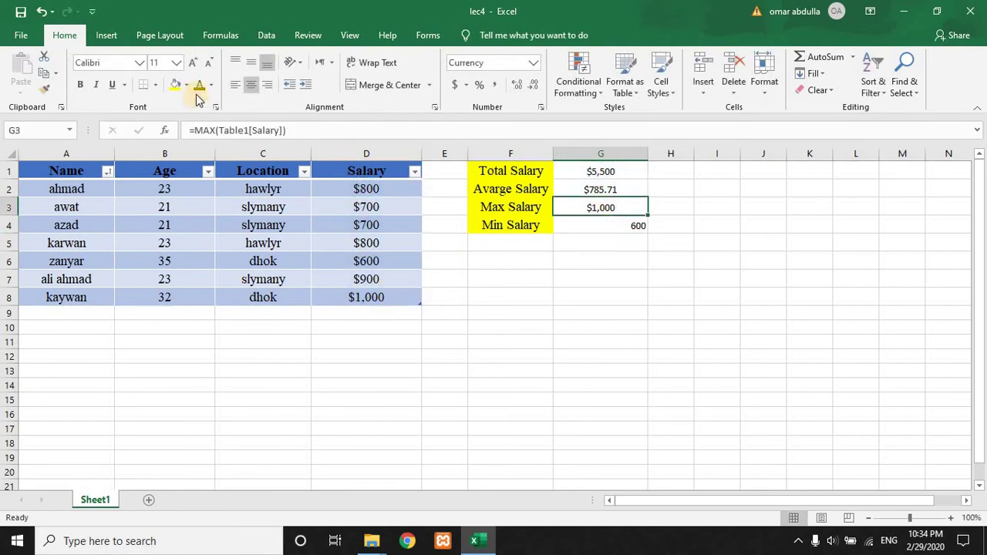
{"action": "left_click", "coordinate": [44, 88]}
{"action": "left_click", "coordinate": [573, 229]}
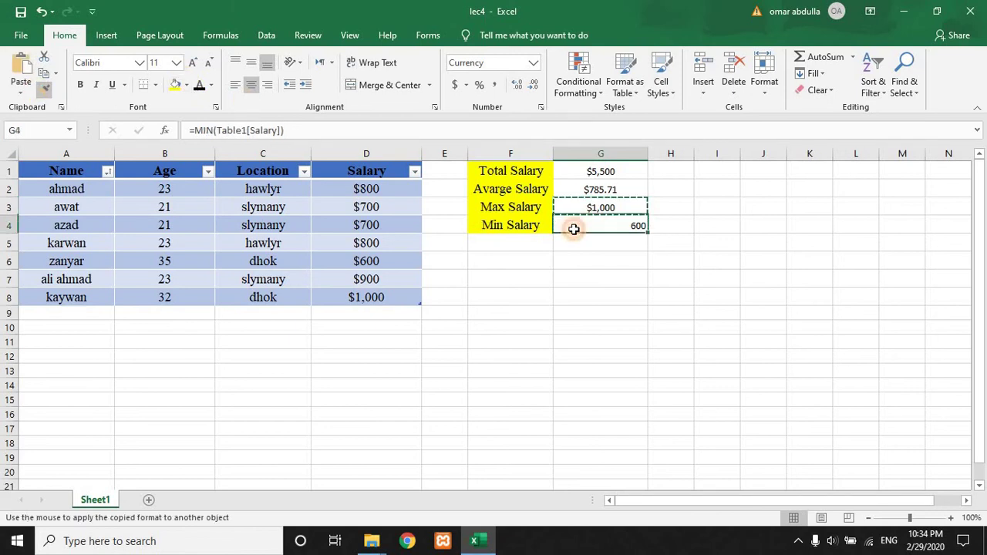
{"action": "left_click", "coordinate": [524, 241]}
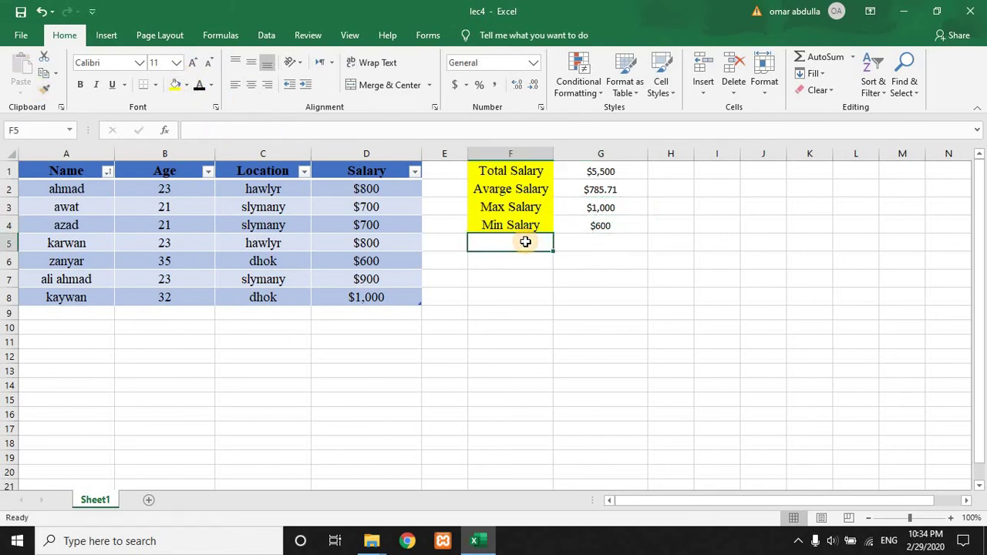
{"action": "left_click", "coordinate": [617, 209]}
{"action": "left_click", "coordinate": [599, 225]}
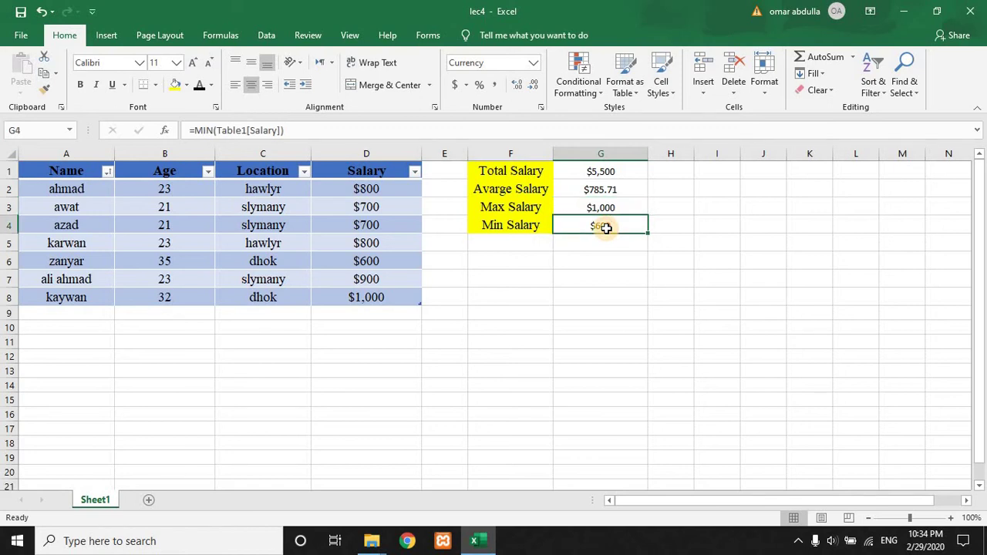
{"action": "left_click", "coordinate": [498, 247]}
{"action": "left_click", "coordinate": [852, 57]}
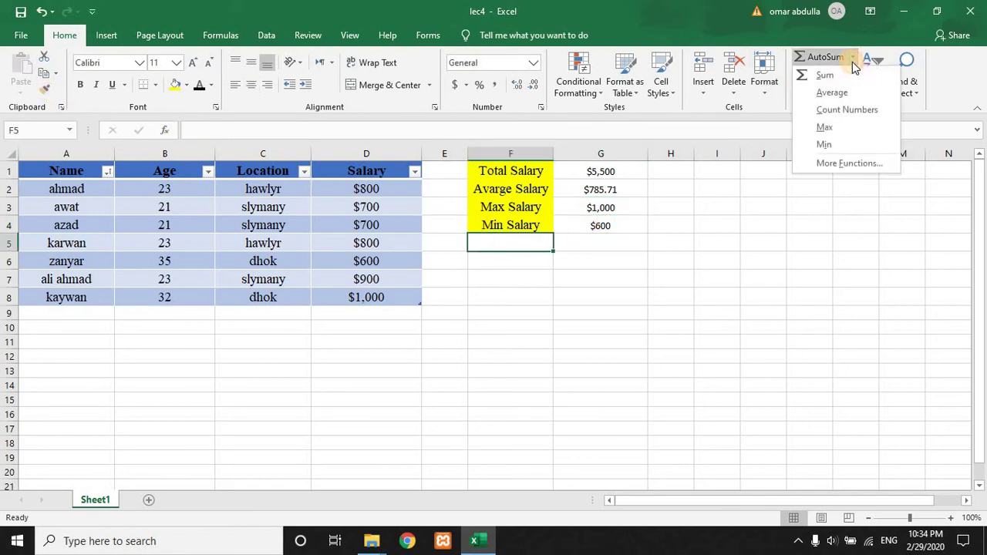
{"action": "left_click", "coordinate": [498, 244]}
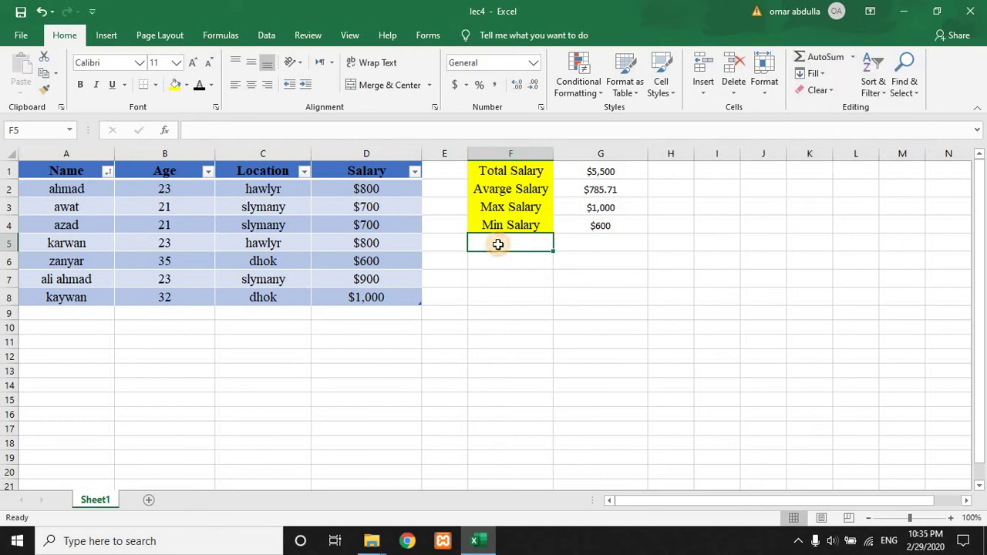
{"action": "type", "text": "M"}
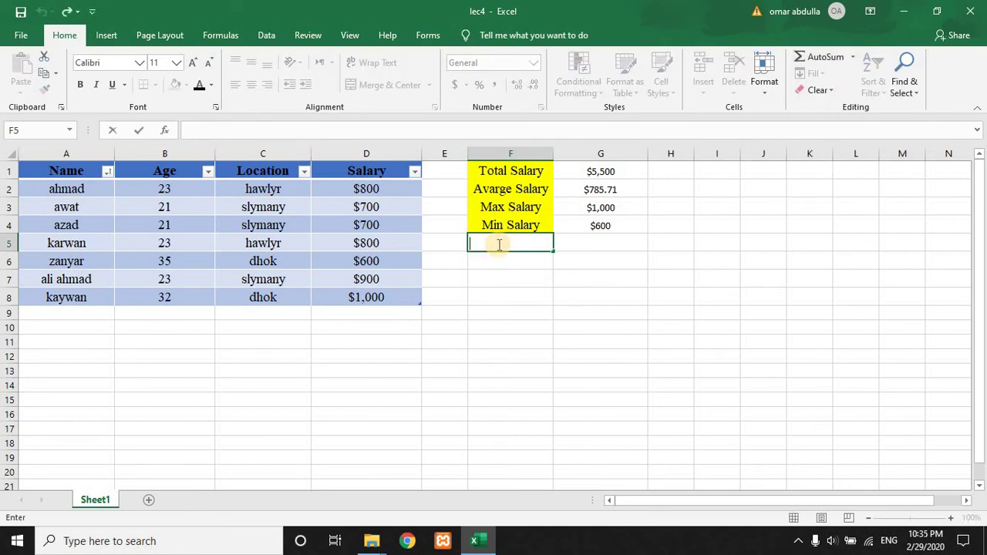
Copy the formatted label from F4 into F5 and change its text to "Median Salary"
{"action": "left_click", "coordinate": [509, 224]}
{"action": "key", "text": "ctrl+c"}
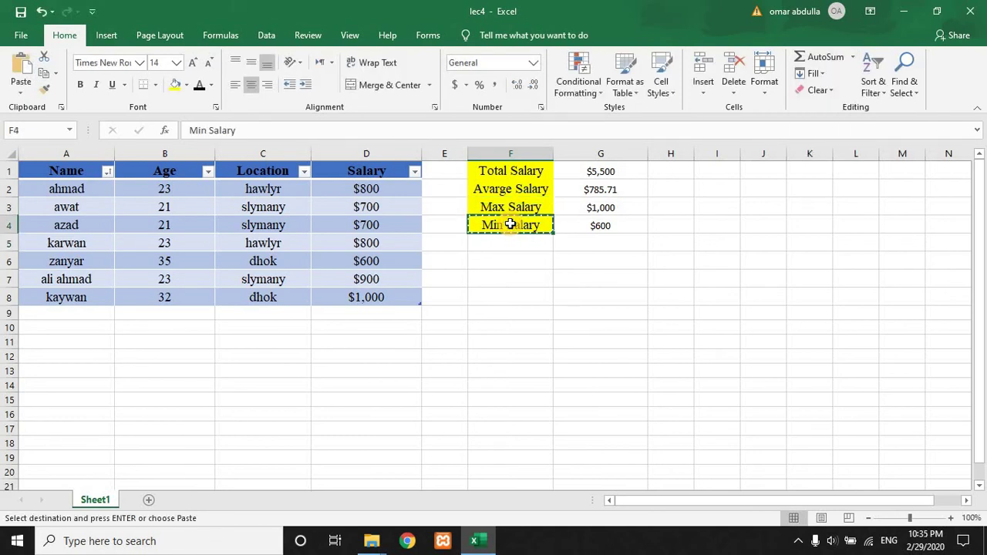
{"action": "key", "text": "ctrl+v"}
{"action": "left_click", "coordinate": [502, 242]}
{"action": "key", "text": "ctrl+v"}
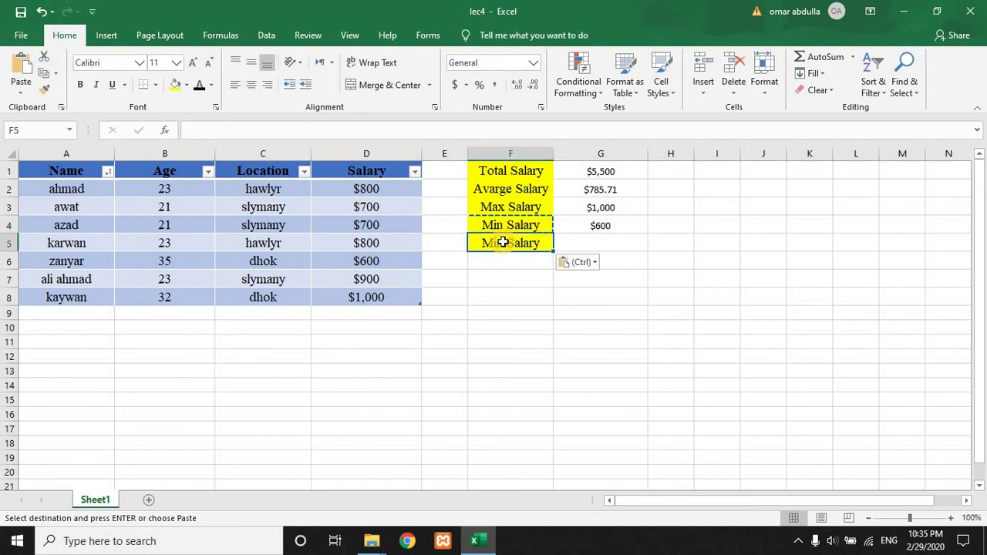
{"action": "double_click", "coordinate": [503, 242]}
{"action": "left_click_drag", "start_coordinate": [502, 242], "coordinate": [457, 244]}
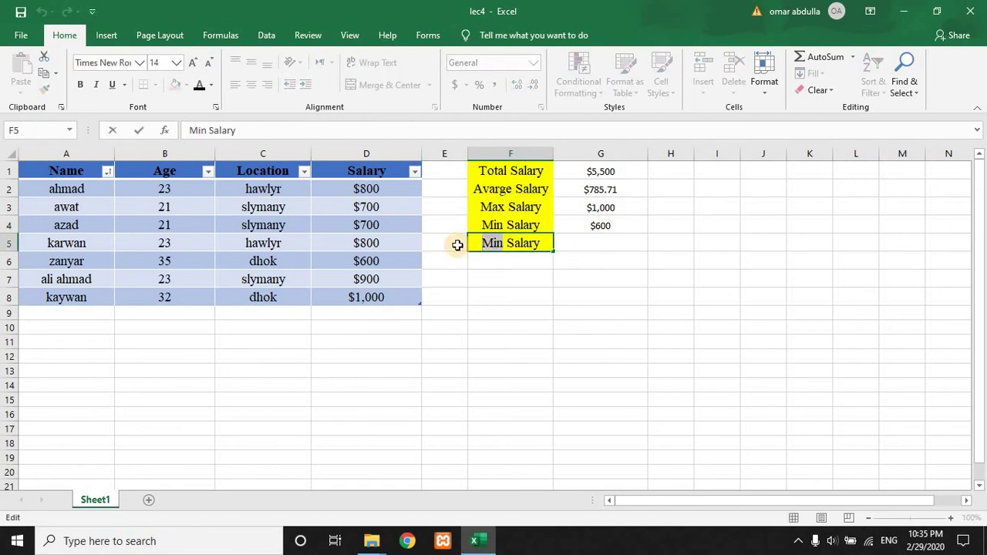
{"action": "type", "text": "Median"}
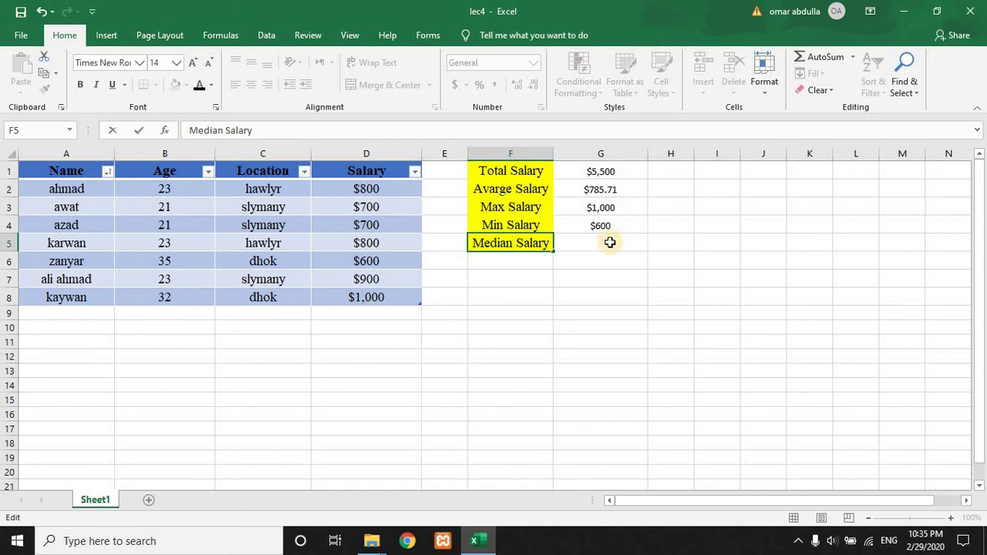
Enter a MEDIAN formula in G5 over the salary cells D2 to D8
{"action": "left_click", "coordinate": [609, 242]}
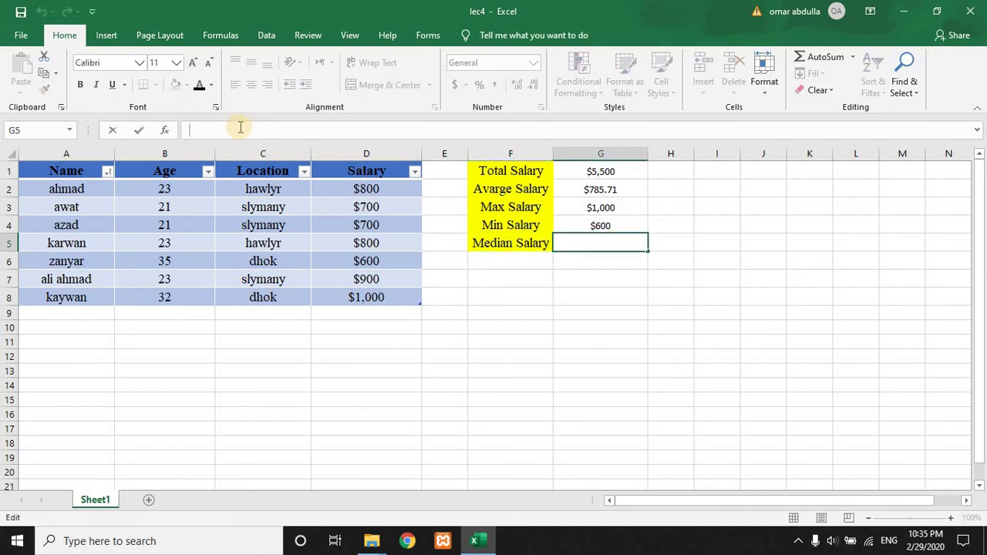
{"action": "type", "text": "=me"}
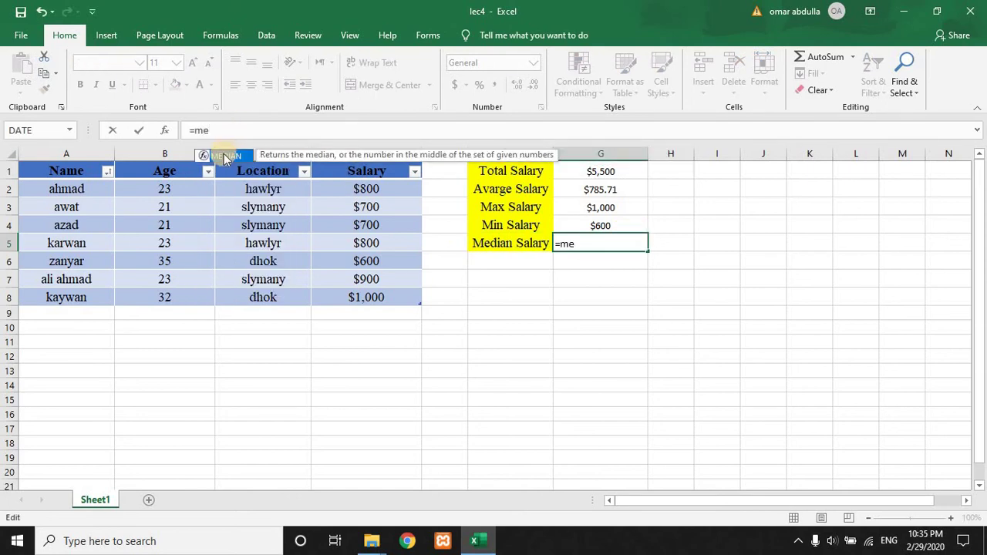
{"action": "double_click", "coordinate": [223, 156]}
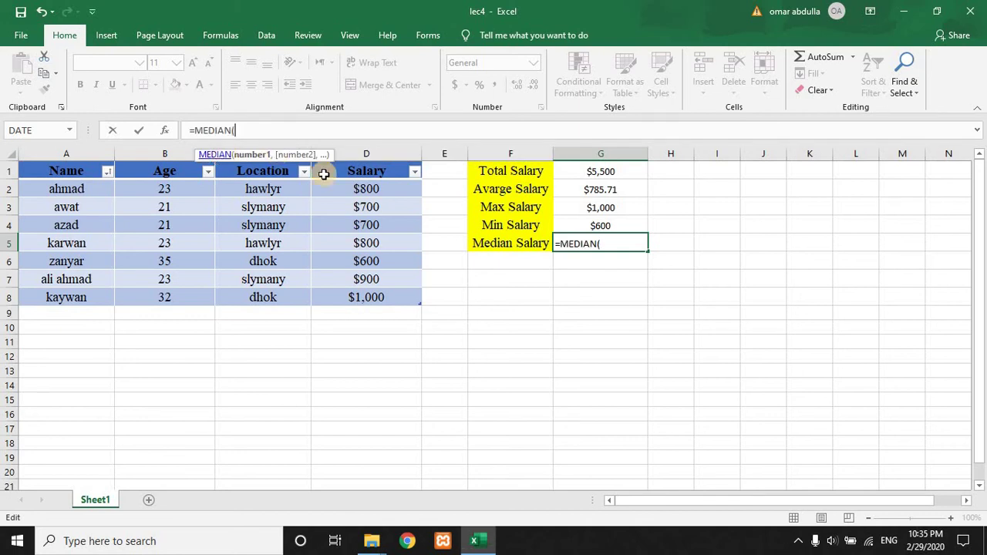
{"action": "left_click_drag", "start_coordinate": [351, 189], "coordinate": [365, 291]}
{"action": "key", "text": "Return"}
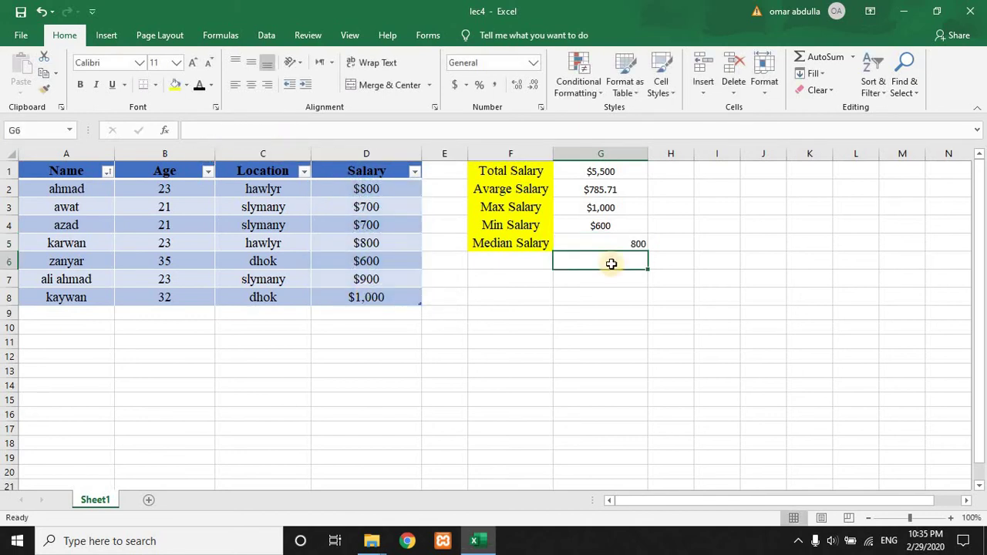
Apply the formatting of the minimum salary in G4 to the median salary in G5 with Format Painter
{"action": "left_click", "coordinate": [606, 224]}
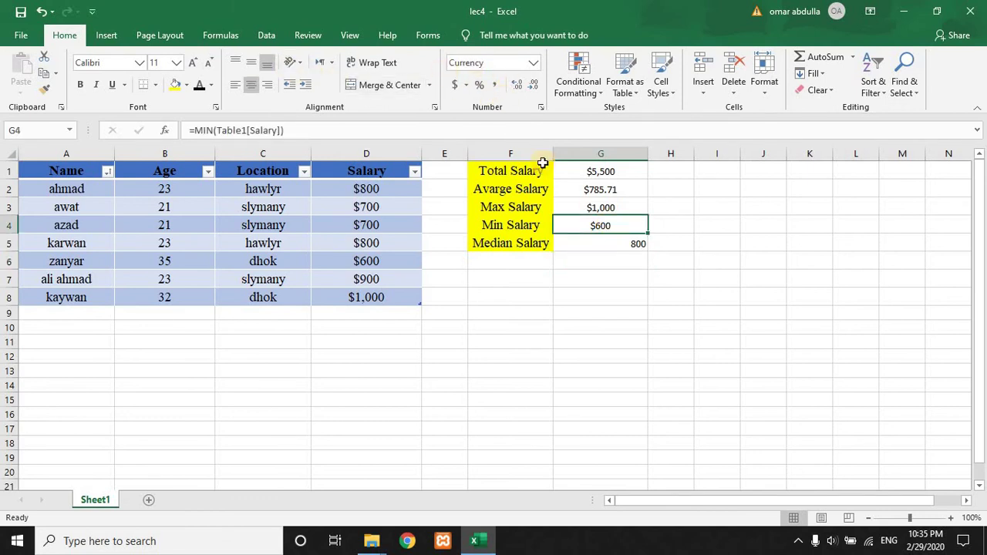
{"action": "left_click", "coordinate": [48, 89]}
{"action": "left_click", "coordinate": [601, 245]}
{"action": "left_click", "coordinate": [522, 260]}
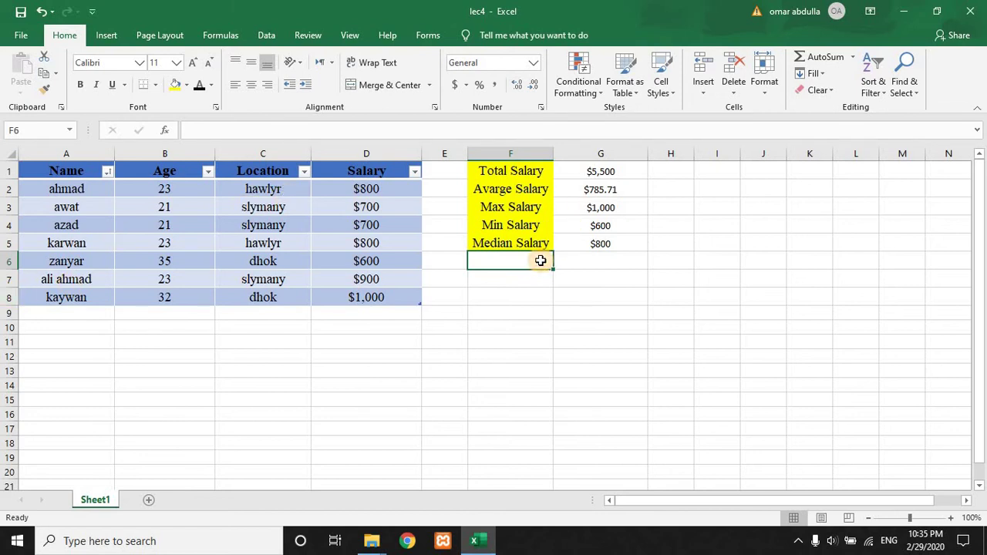
{"action": "left_click", "coordinate": [847, 56]}
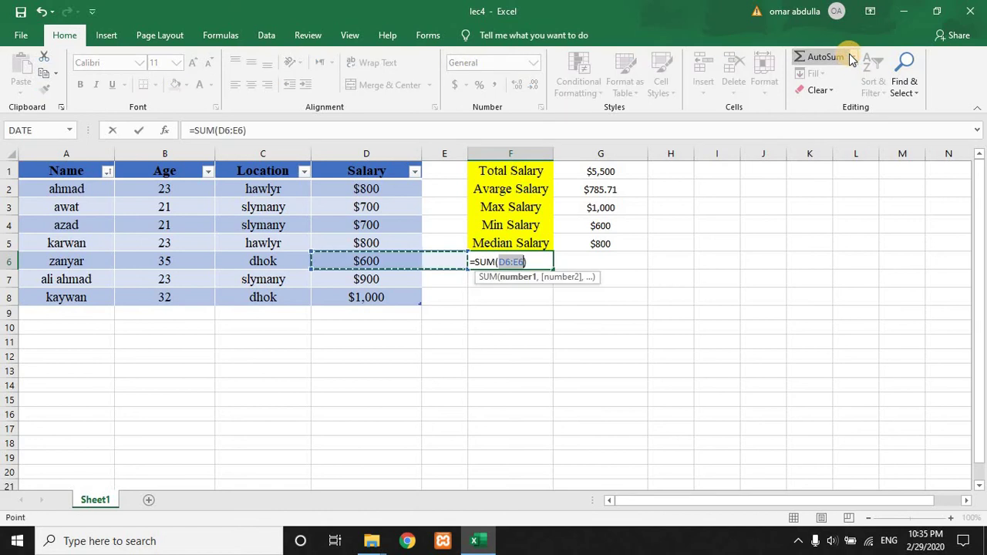
{"action": "key", "text": "BackSpace"}
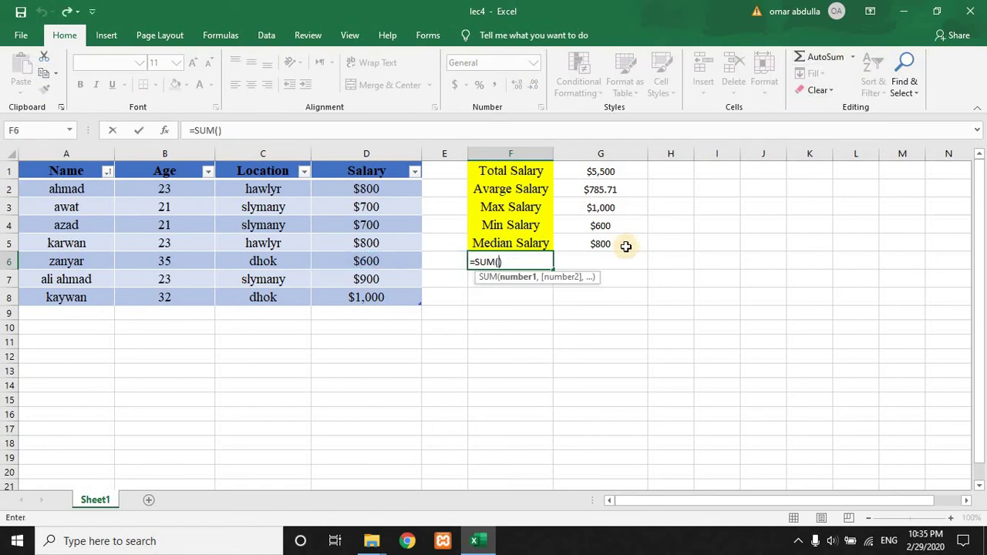
{"action": "left_click_drag", "start_coordinate": [599, 300], "coordinate": [482, 254]}
{"action": "key", "text": "Return"}
{"action": "key", "text": "ctrl+z"}
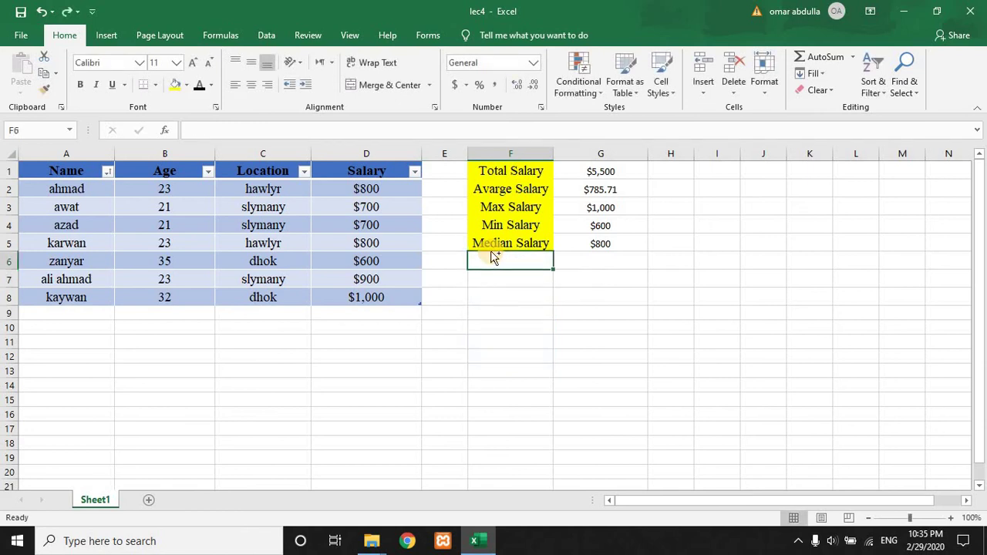
{"action": "key", "text": "ctrl+z"}
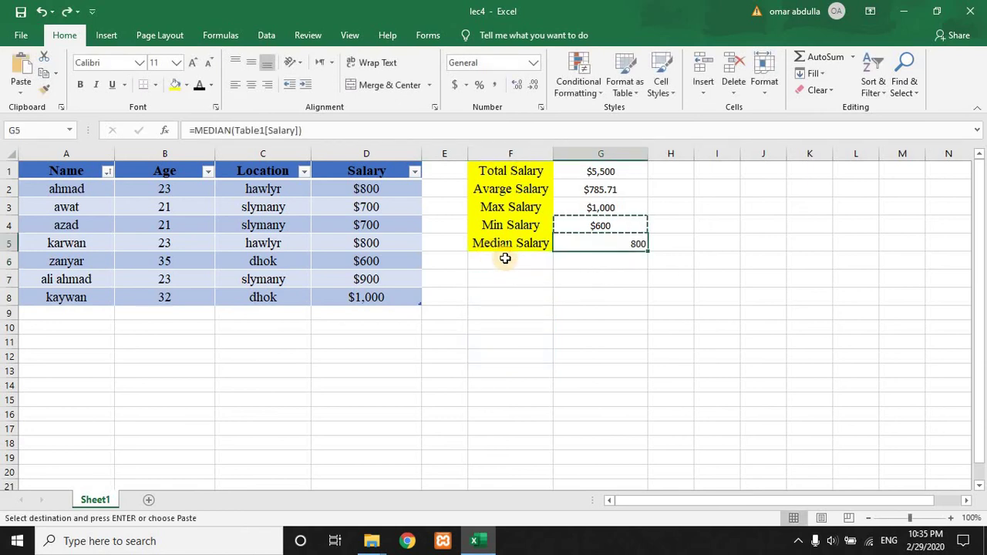
{"action": "key", "text": "ctrl+y"}
Count the salary values in D2 to D8 with AutoSum's Count Numbers function in G6
{"action": "left_click", "coordinate": [505, 258]}
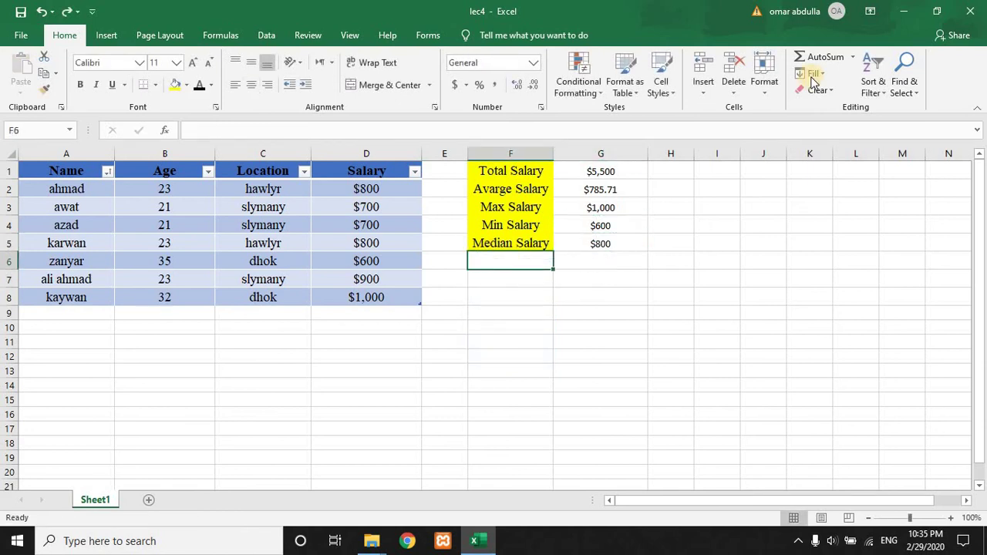
{"action": "left_click", "coordinate": [853, 57]}
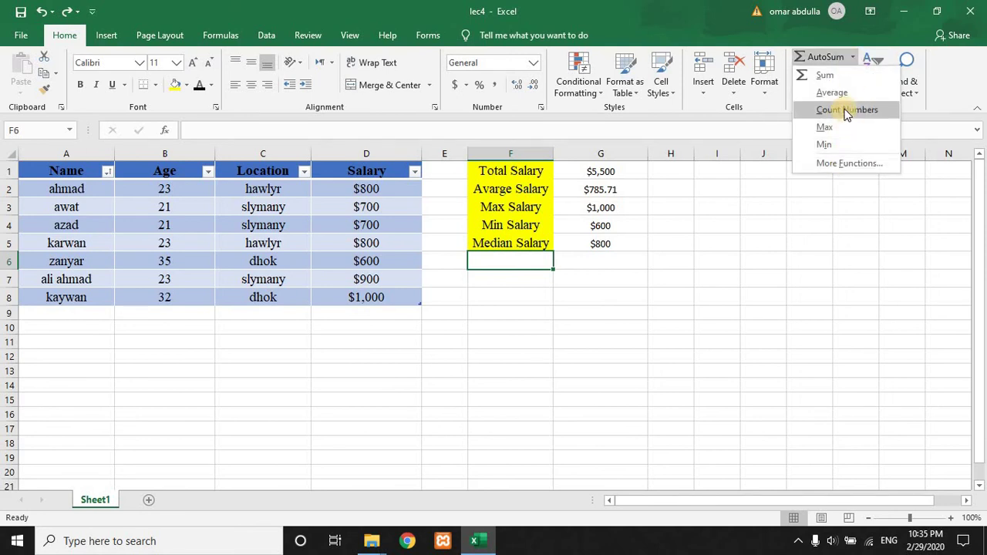
{"action": "left_click", "coordinate": [594, 254]}
{"action": "left_click", "coordinate": [594, 254]}
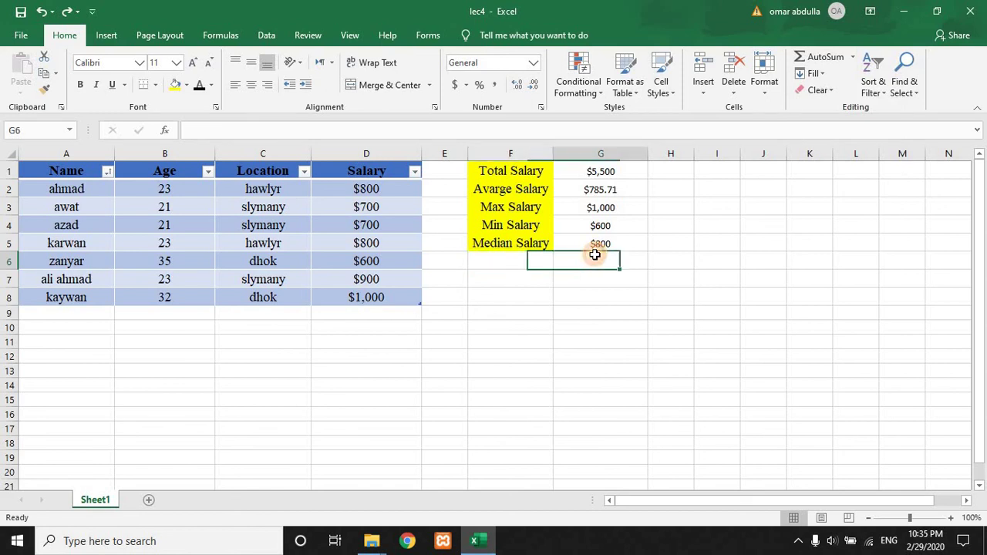
{"action": "left_click", "coordinate": [852, 58]}
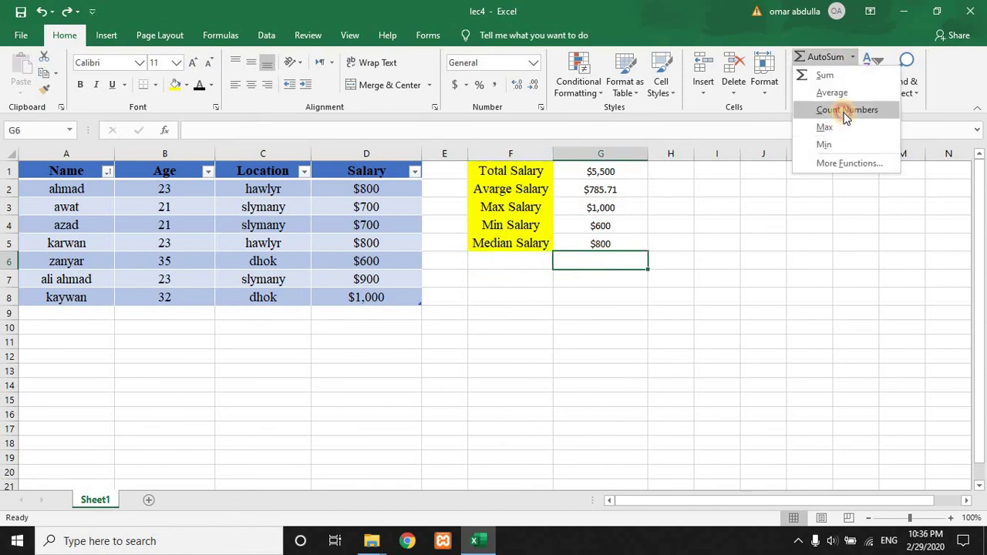
{"action": "left_click", "coordinate": [845, 113]}
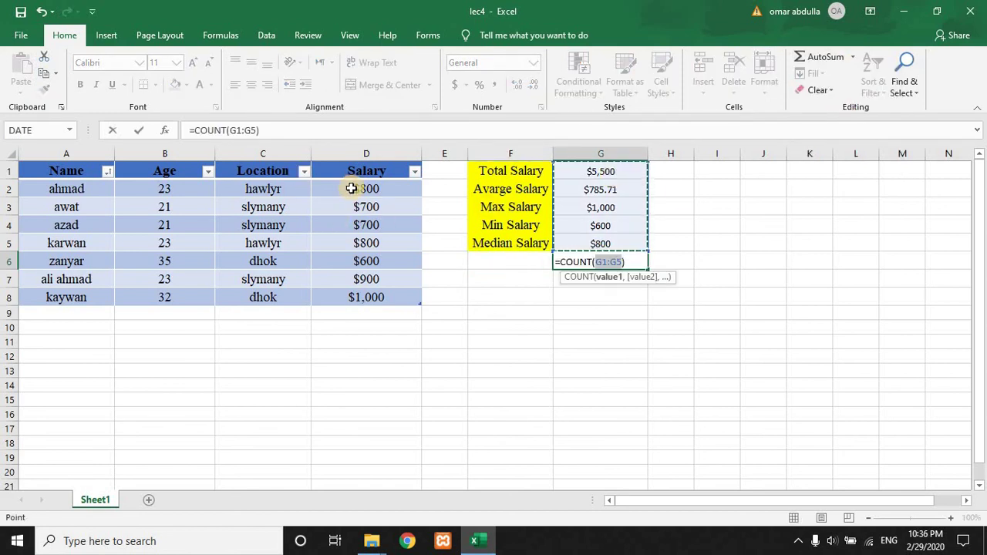
{"action": "left_click_drag", "start_coordinate": [351, 188], "coordinate": [353, 296]}
{"action": "key", "text": "Return"}
Copy the formatted label from F5 into F6
{"action": "left_click", "coordinate": [509, 256]}
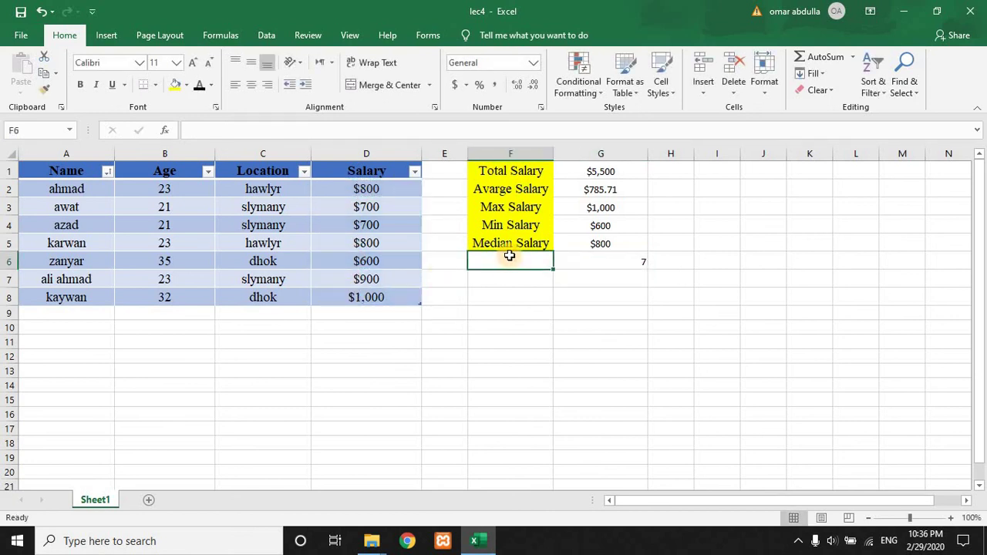
{"action": "left_click", "coordinate": [508, 244]}
{"action": "key", "text": "ctrl+c"}
{"action": "left_click", "coordinate": [504, 261]}
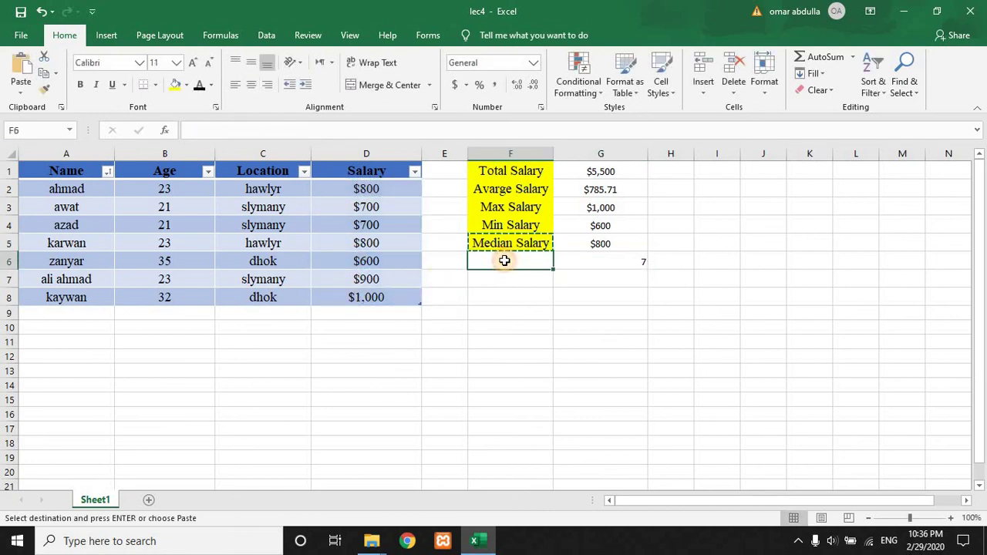
{"action": "key", "text": "ctrl+v"}
{"action": "key", "text": "Escape"}
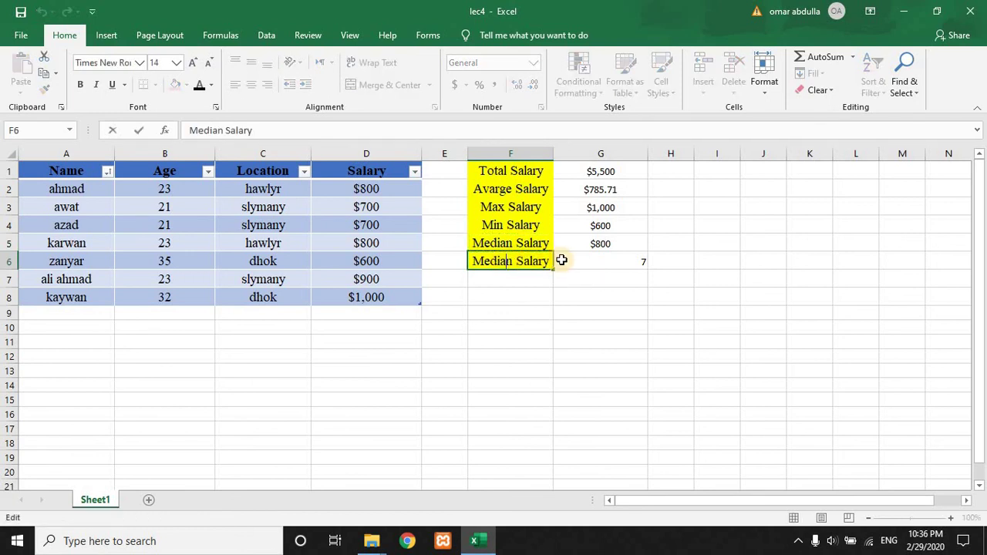
Change the label in F6 to "Count Salary" and centre the count value in G6
{"action": "double_click", "coordinate": [513, 262]}
{"action": "left_click_drag", "start_coordinate": [509, 262], "coordinate": [454, 262]}
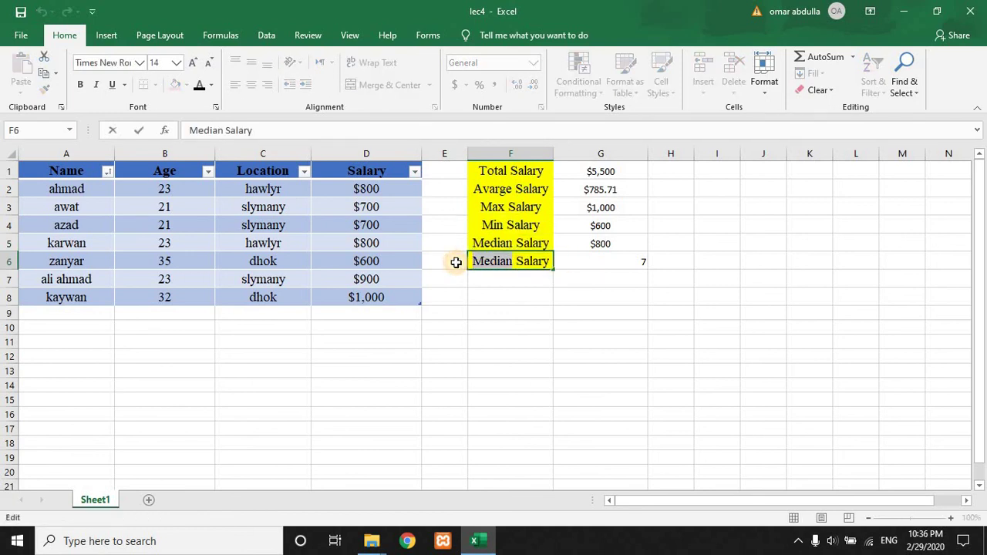
{"action": "type", "text": "Coun"}
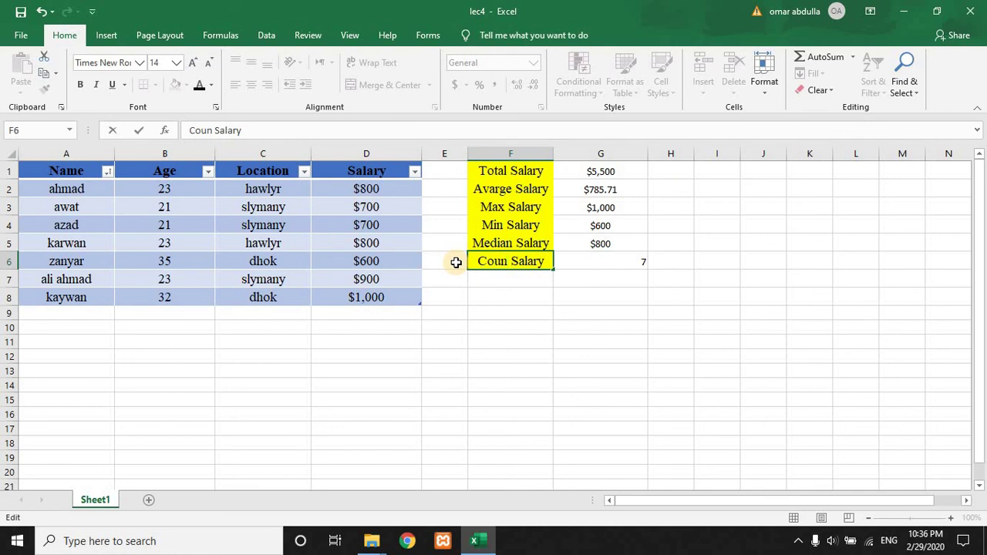
{"action": "type", "text": "t"}
{"action": "key", "text": "Return"}
{"action": "left_click", "coordinate": [632, 265]}
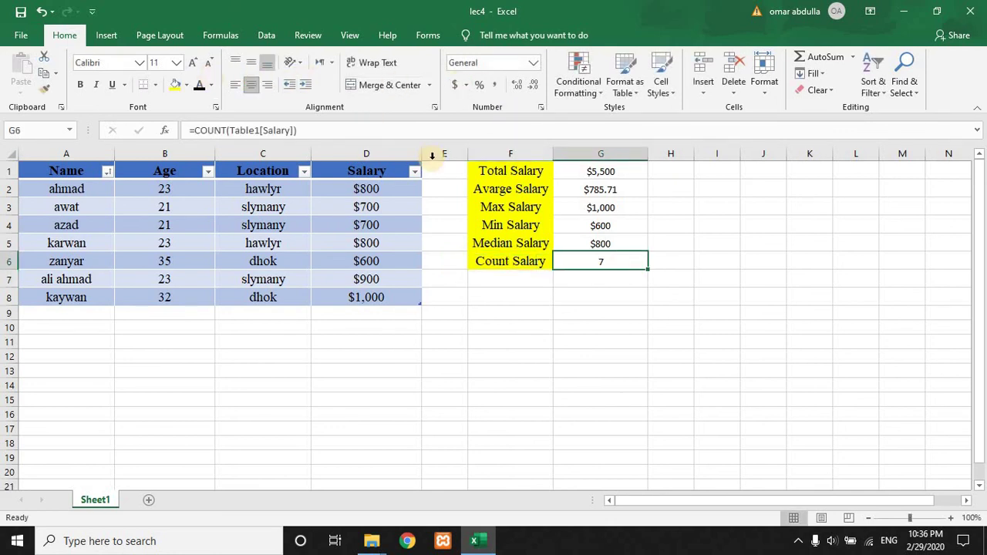
Browse the descriptions of recently used functions such as IF, HYPERLINK and SUMIF for F7 without inserting one
{"action": "left_click", "coordinate": [495, 273]}
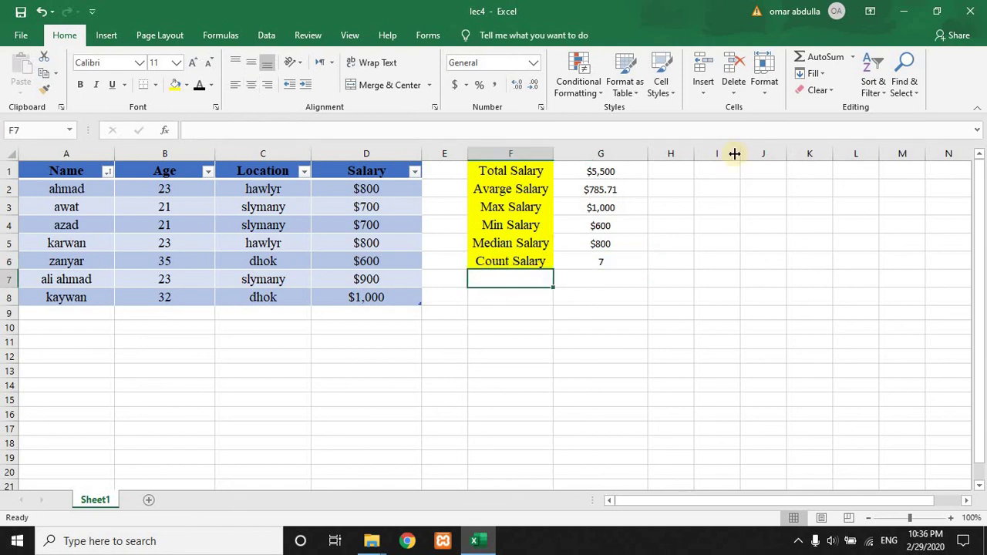
{"action": "left_click", "coordinate": [853, 58]}
{"action": "left_click", "coordinate": [833, 160]}
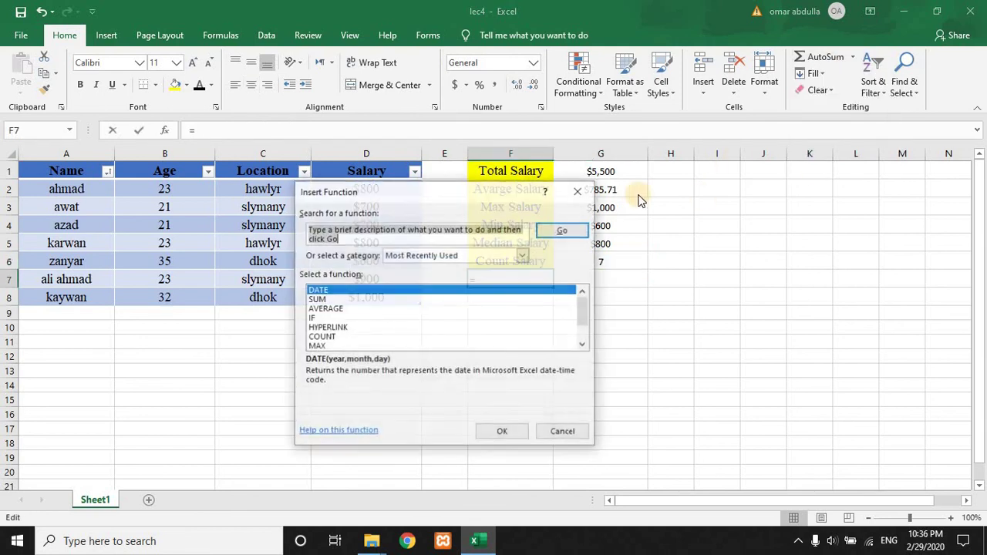
{"action": "left_click", "coordinate": [316, 299]}
{"action": "left_click", "coordinate": [312, 318]}
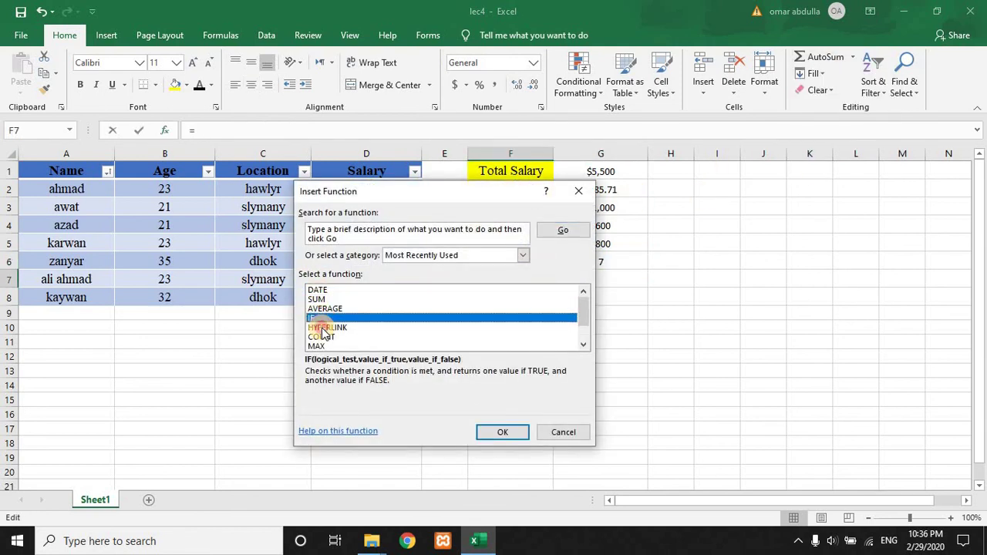
{"action": "left_click", "coordinate": [323, 326]}
{"action": "scroll", "coordinate": [407, 341], "scroll_direction": "down", "scroll_amount": 1}
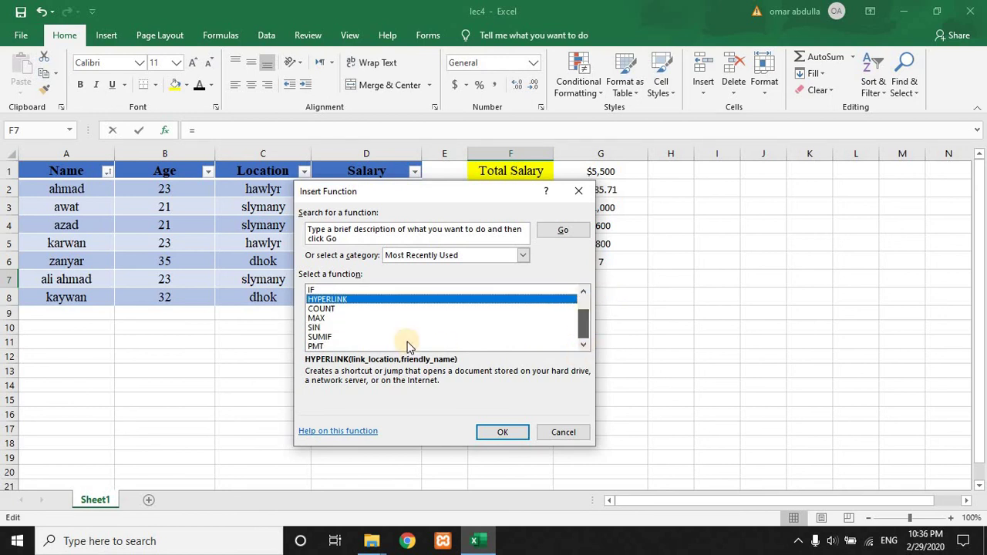
{"action": "left_click", "coordinate": [317, 337]}
{"action": "left_click", "coordinate": [316, 318]}
{"action": "left_click", "coordinate": [316, 328]}
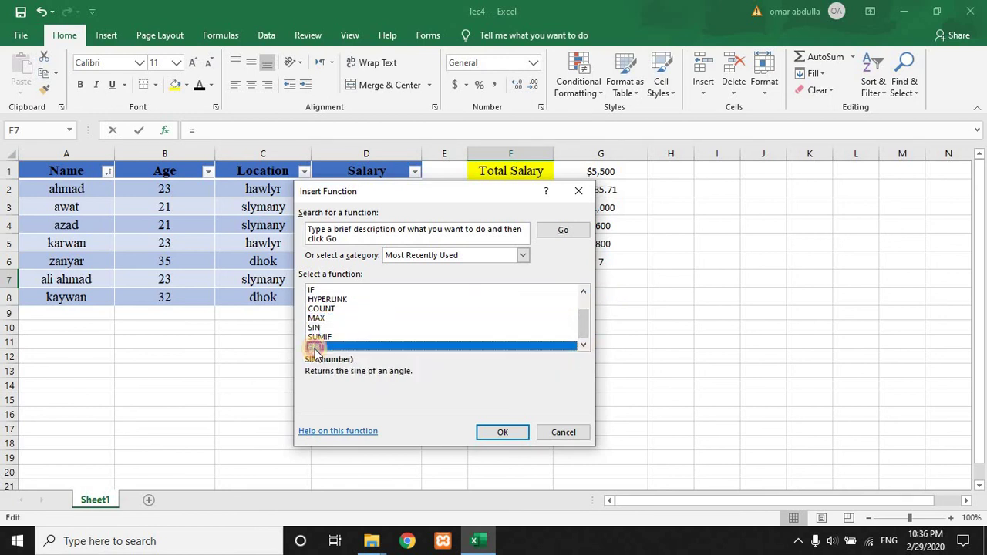
{"action": "left_click", "coordinate": [314, 346]}
{"action": "left_click", "coordinate": [316, 290]}
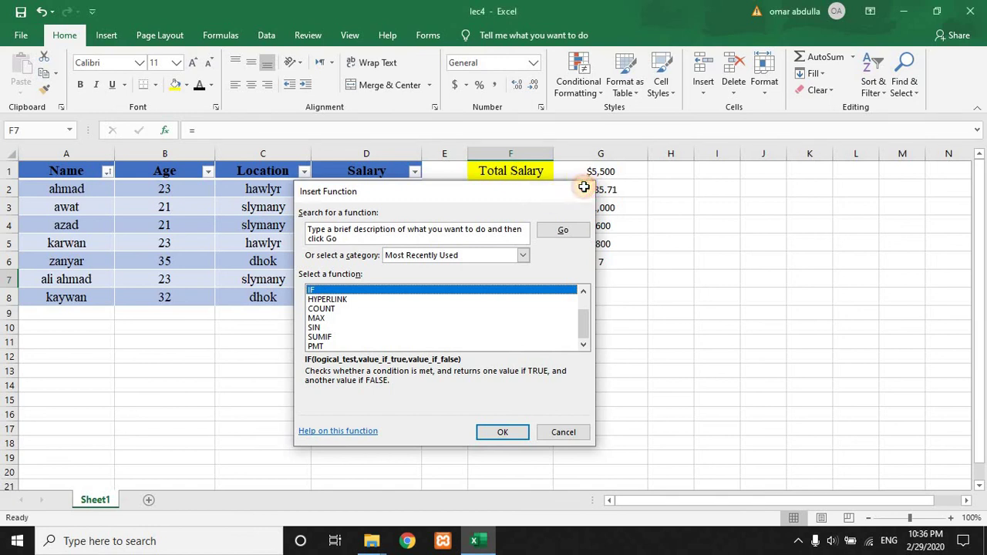
{"action": "left_click", "coordinate": [581, 190]}
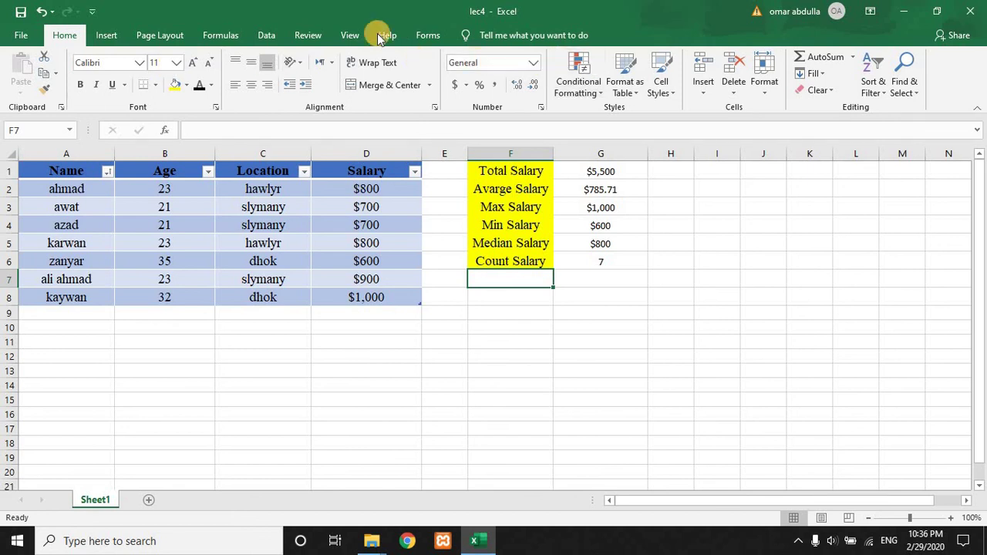
{"action": "left_click", "coordinate": [122, 37]}
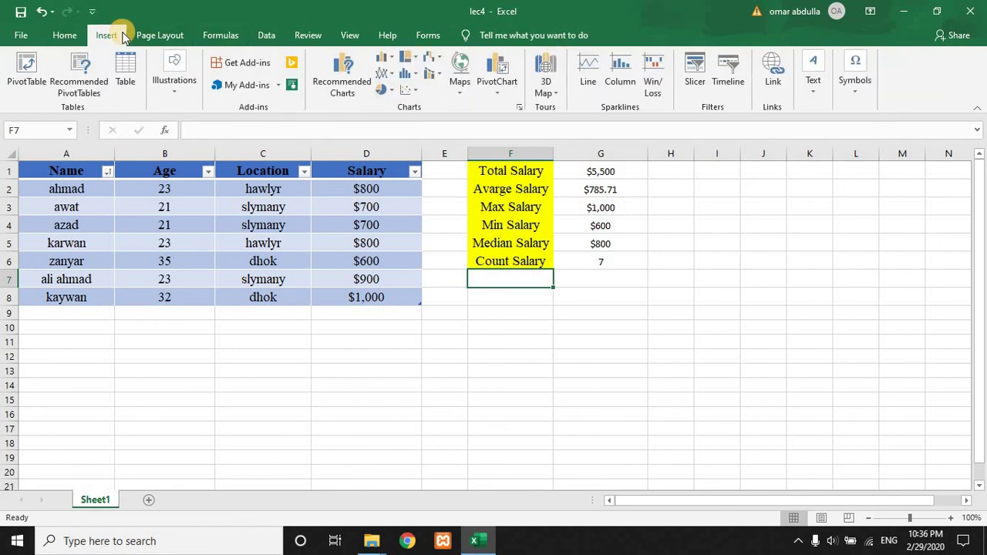
{"action": "left_click", "coordinate": [74, 34]}
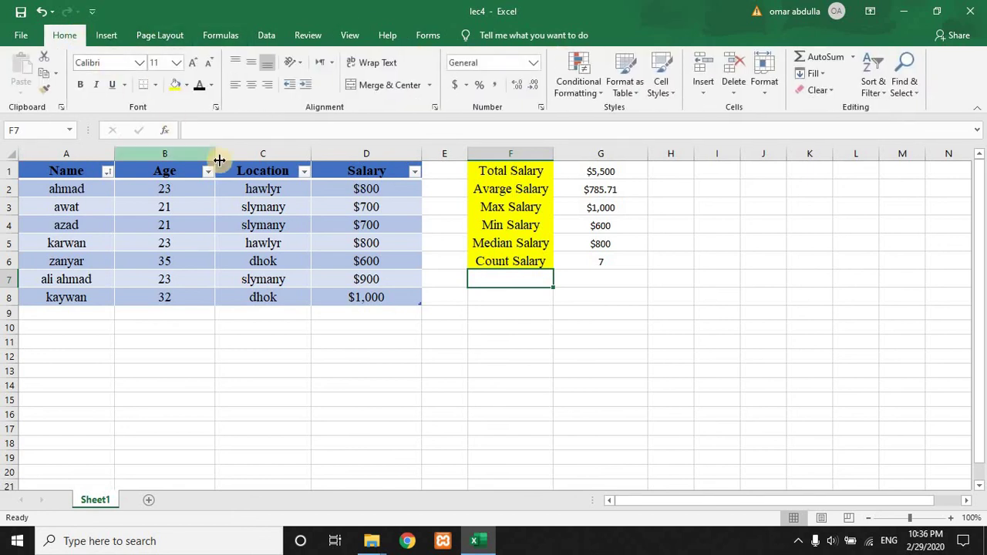
{"action": "left_click", "coordinate": [592, 171]}
{"action": "left_click", "coordinate": [593, 224]}
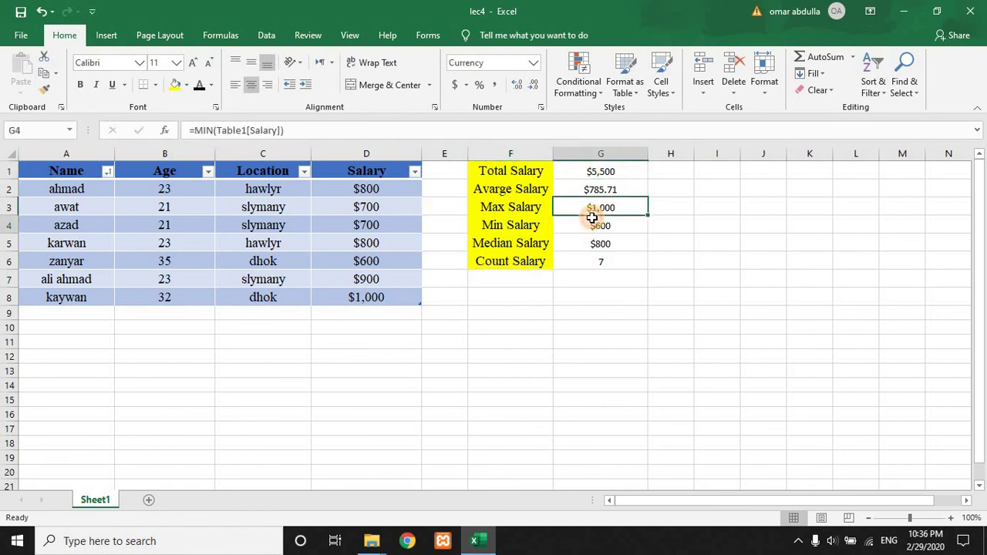
{"action": "left_click", "coordinate": [588, 245]}
{"action": "left_click", "coordinate": [586, 259]}
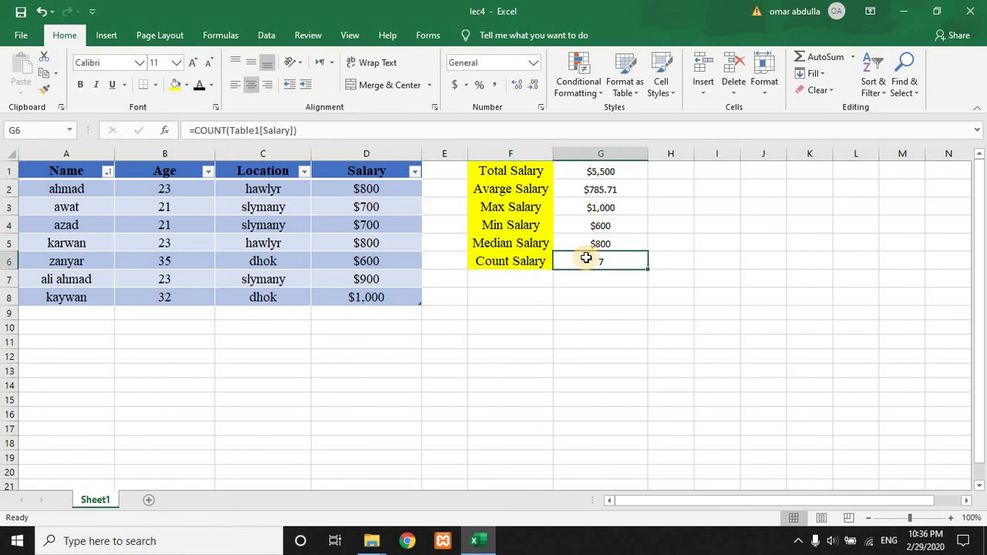